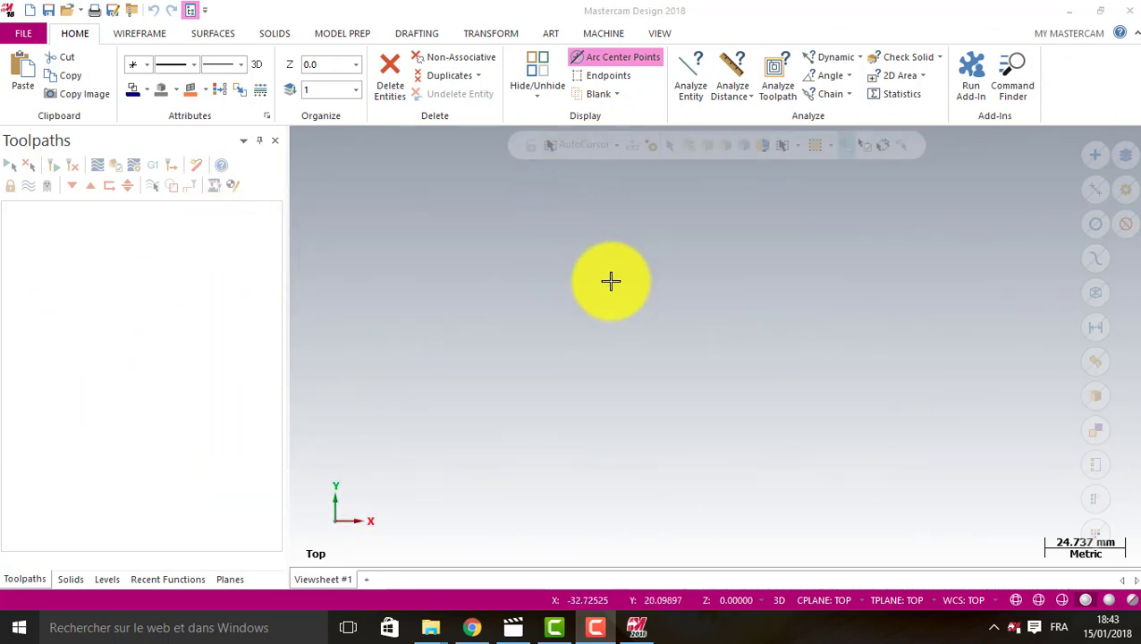
# Step: Open bielle.stp from the Bureau folder with the file filter set to STEP Files
pyautogui.click(67, 11)
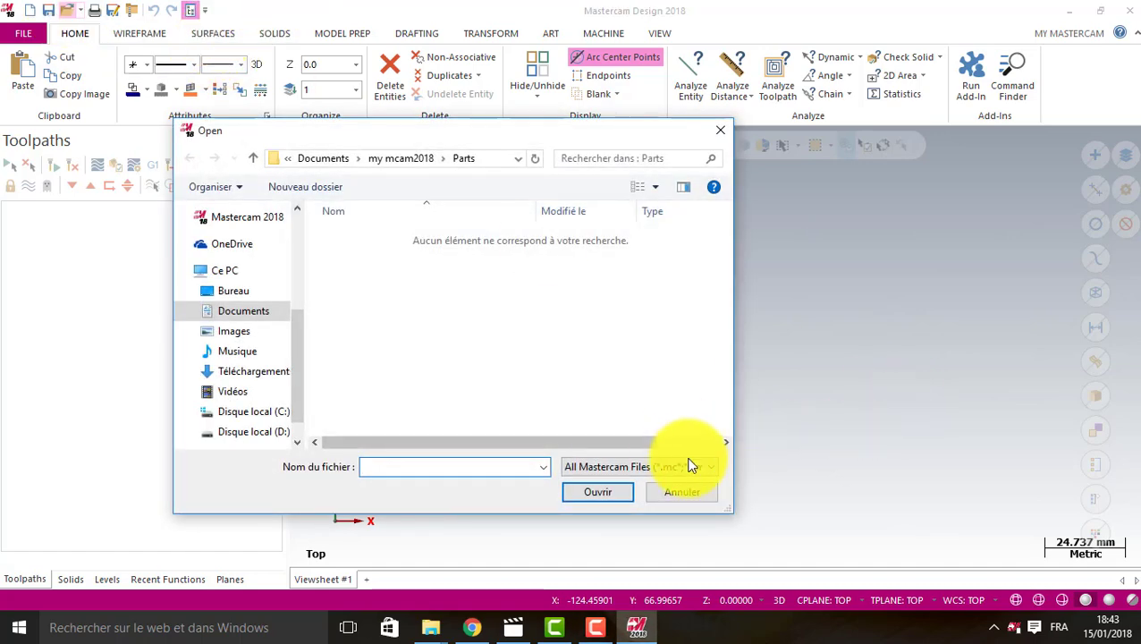
pyautogui.click(692, 465)
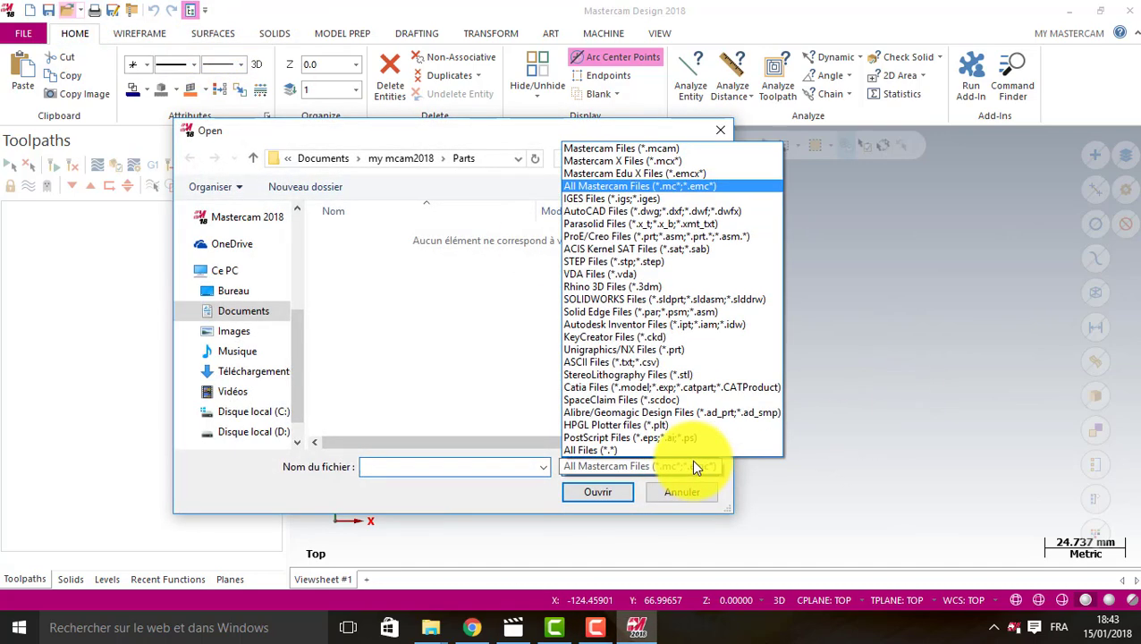
pyautogui.click(633, 261)
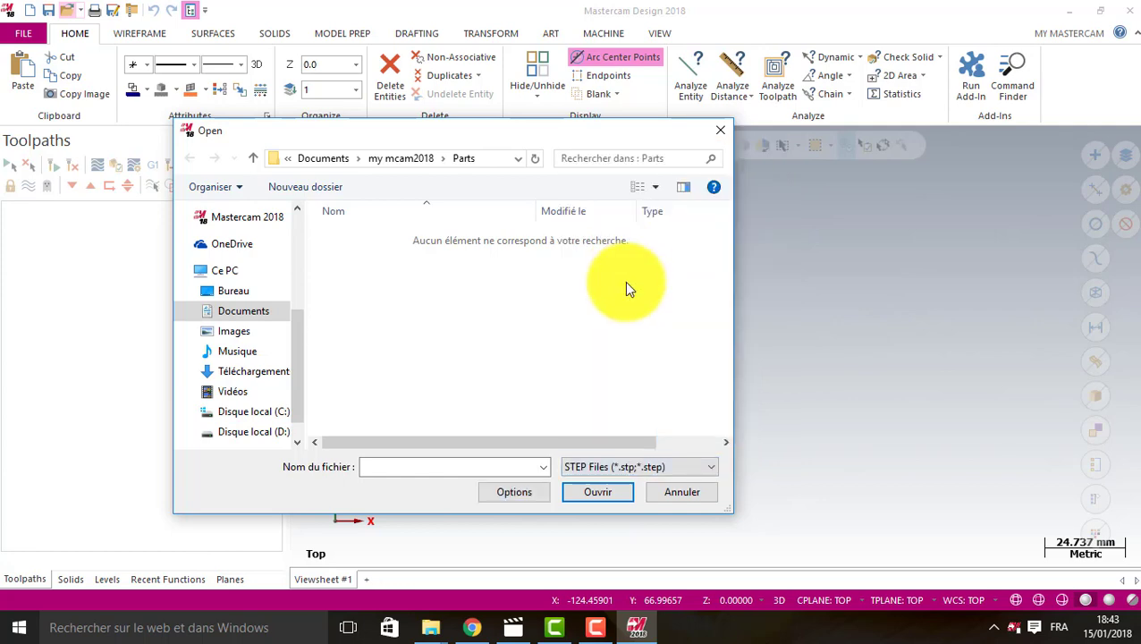
pyautogui.click(247, 291)
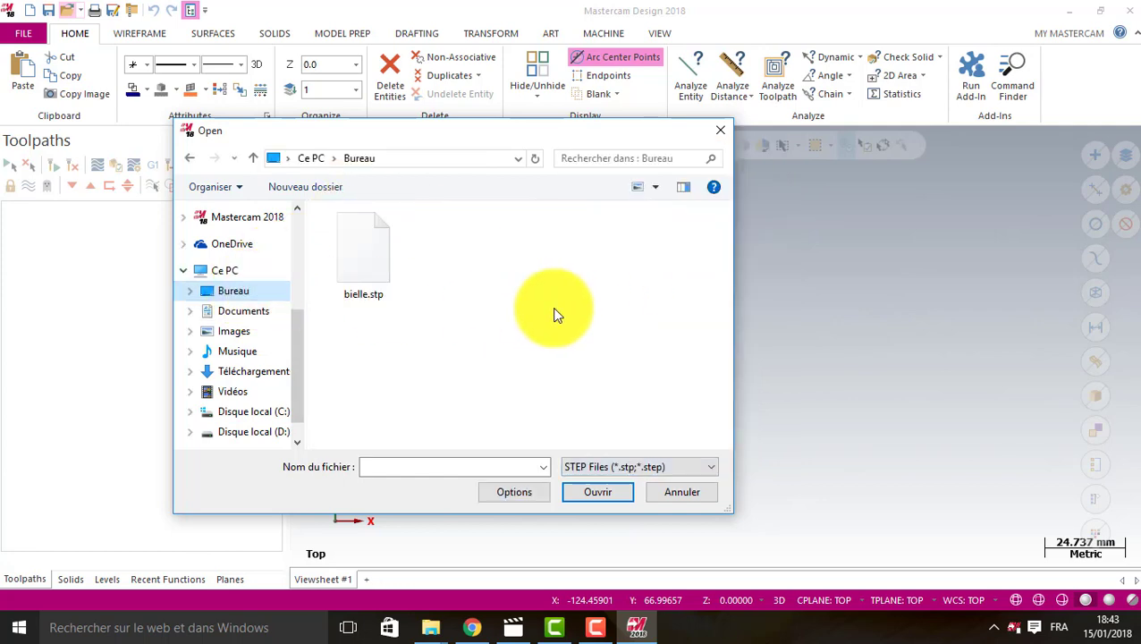
pyautogui.click(385, 244)
# Step: Confirm the bielle.stp import, then orbit and zoom until the whole connecting rod shows in 3D
pyautogui.click(590, 492)
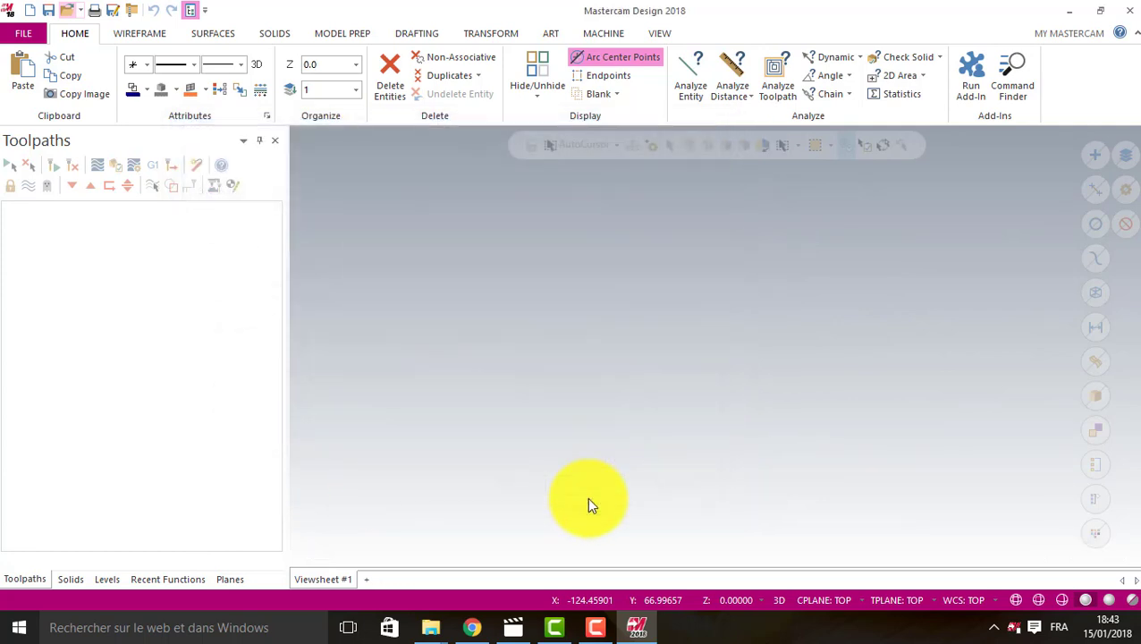
pyautogui.moveTo(706, 457); pyautogui.dragTo(790, 426, button='middle')
pyautogui.scroll(1, 927, 433)
pyautogui.scroll(-3, 927, 432)
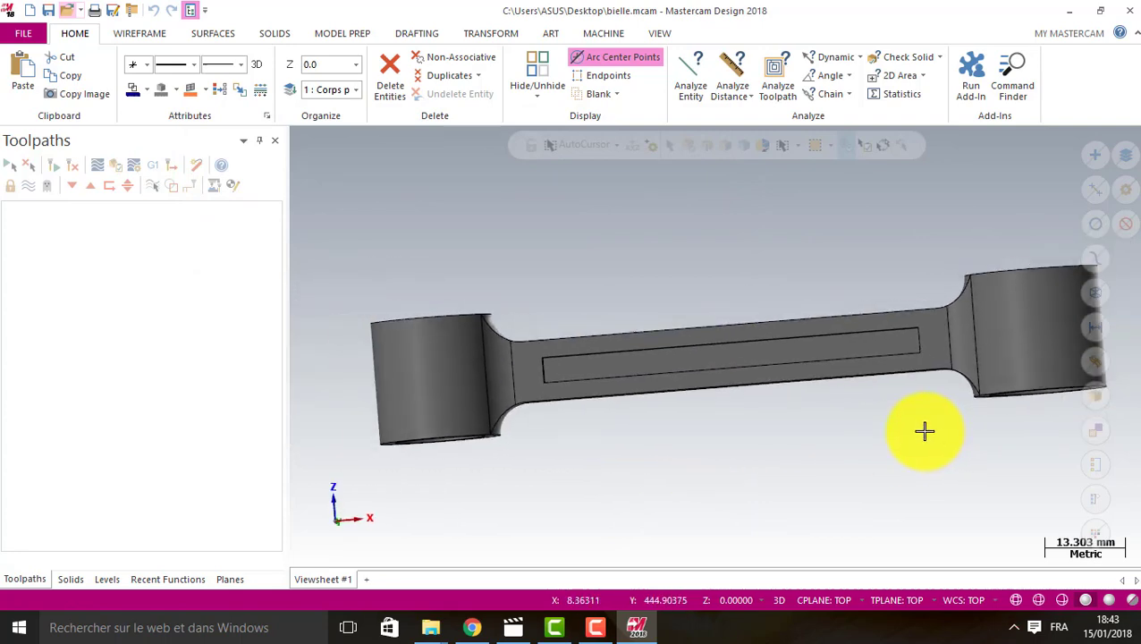
pyautogui.moveTo(1071, 432)
pyautogui.mouseDown(button='middle')
pyautogui.moveTo(1045, 426)
pyautogui.moveTo(1069, 429)
pyautogui.mouseUp(button='middle')
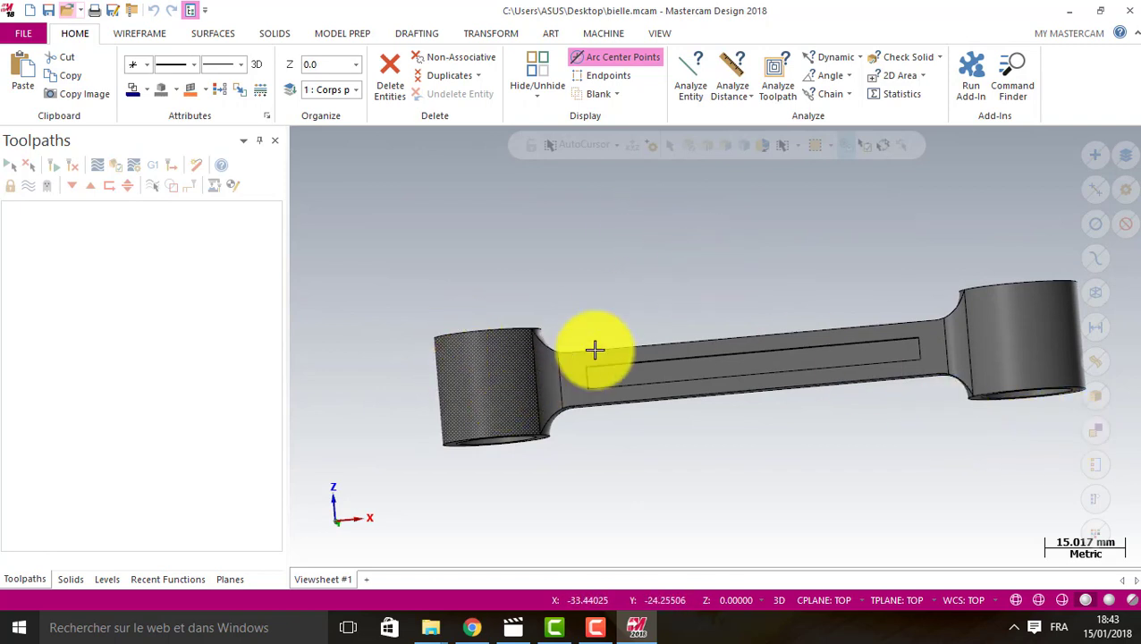
# Step: Load the Default Mill machine and expand its Properties - Mill Default MM entry
pyautogui.click(605, 33)
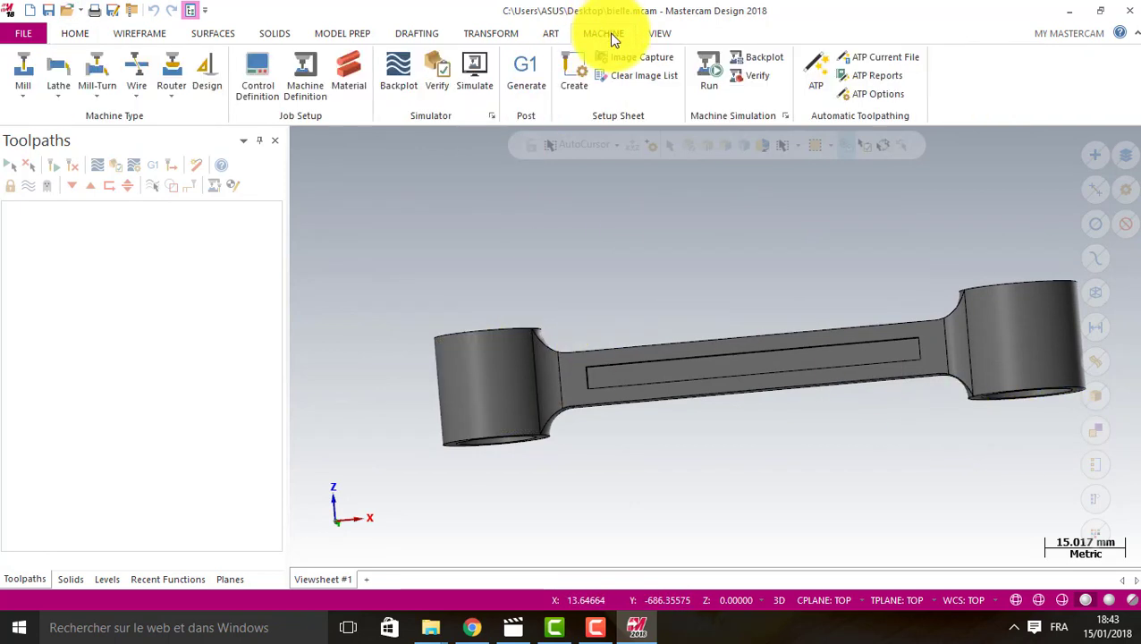
pyautogui.click(26, 78)
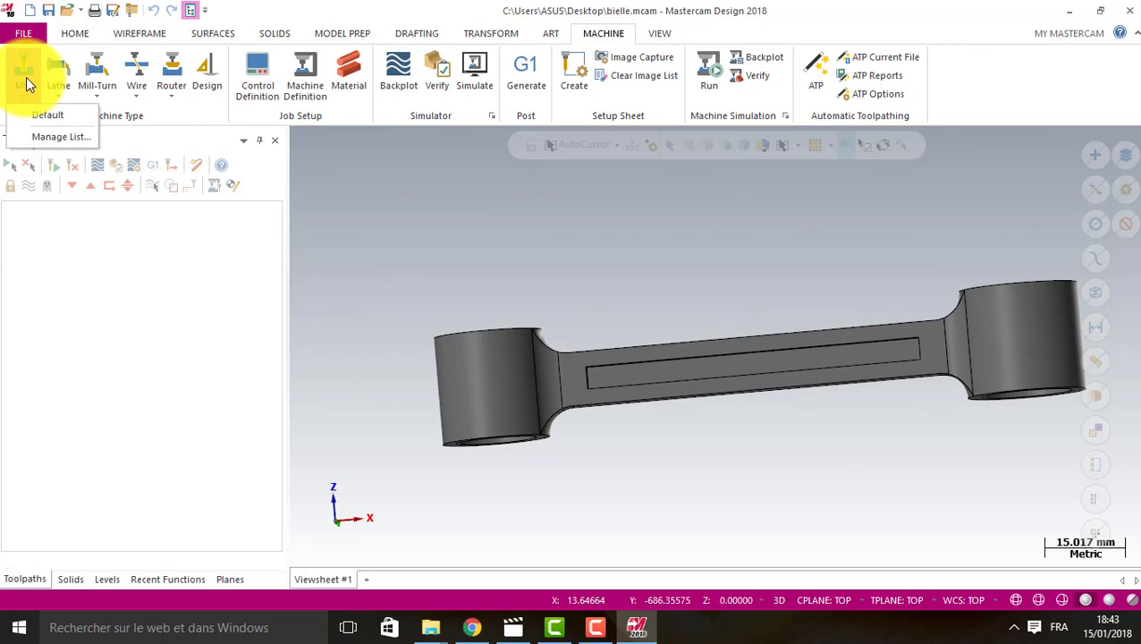
pyautogui.click(55, 119)
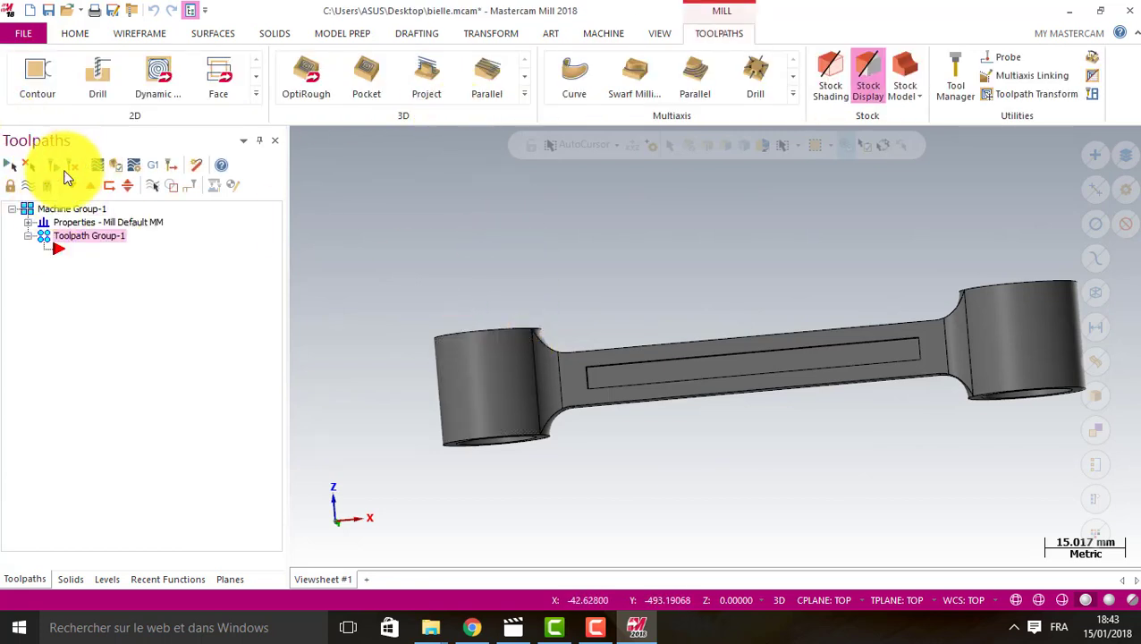
pyautogui.click(27, 222)
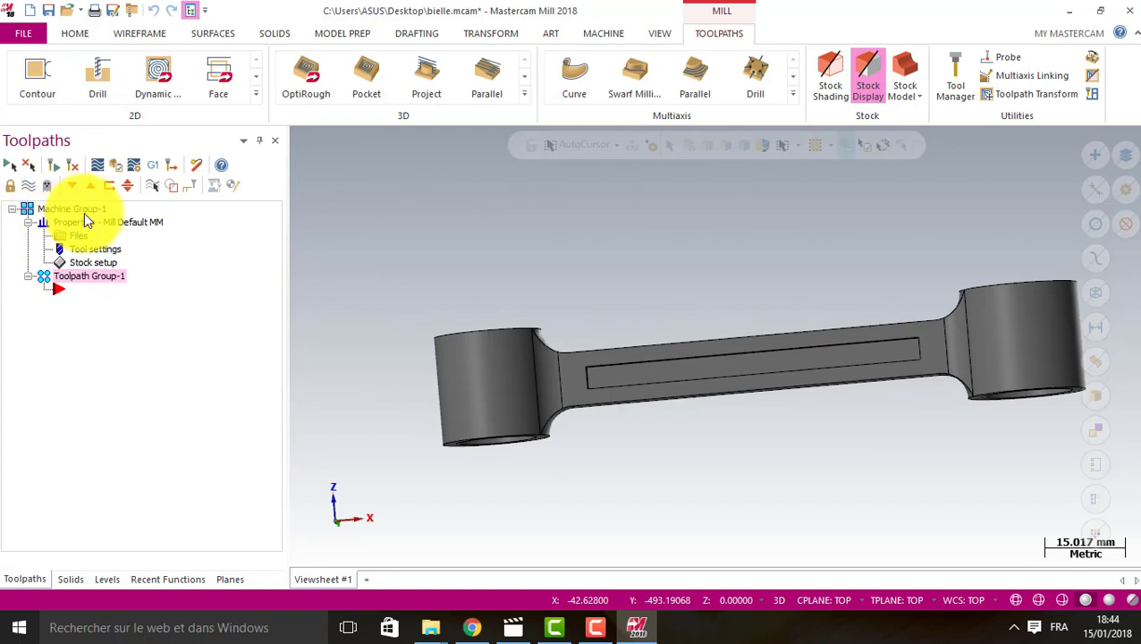
# Step: In Stock Setup, build a bounding-box stock around the connecting-rod solid
pyautogui.click(79, 264)
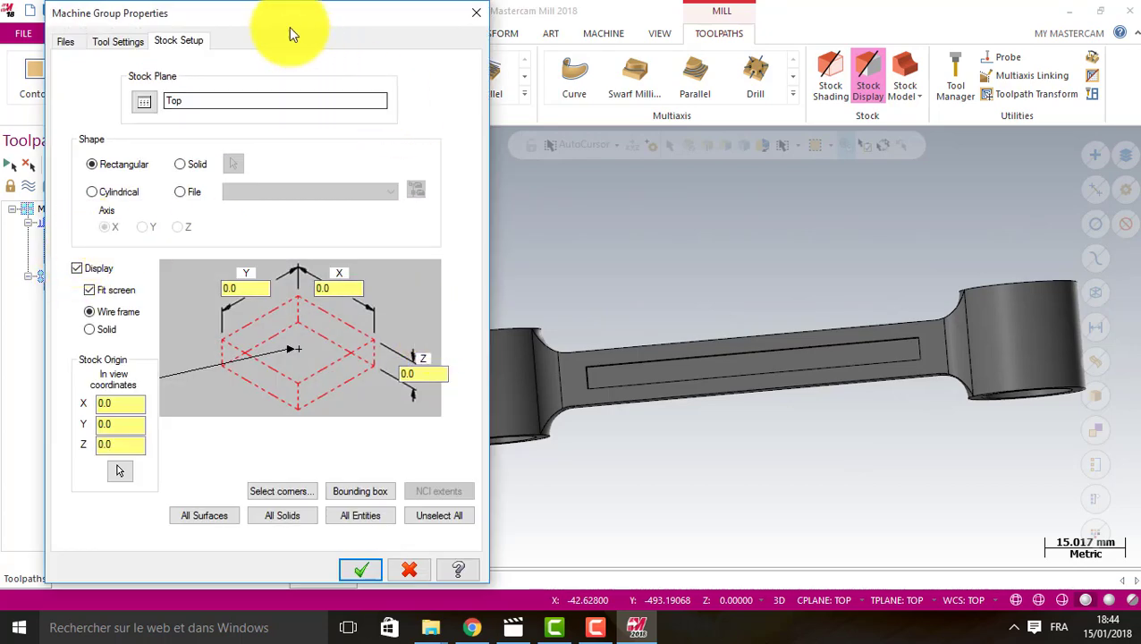
pyautogui.moveTo(285, 23)
pyautogui.mouseDown()
pyautogui.moveTo(285, 1)
pyautogui.moveTo(262, 39)
pyautogui.moveTo(267, 21)
pyautogui.mouseUp()
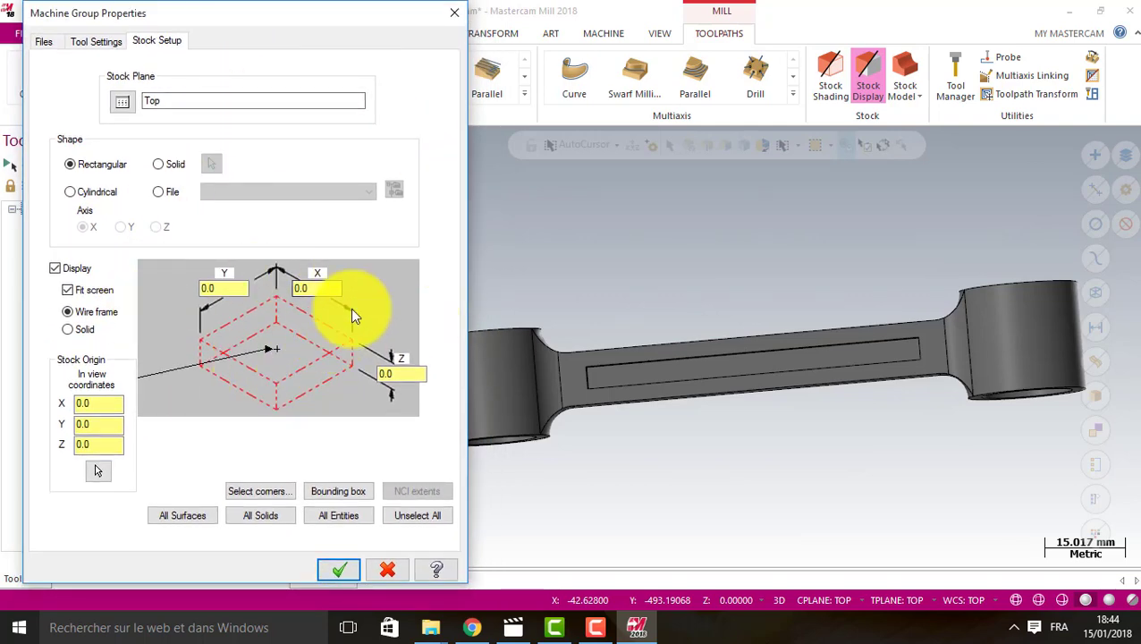
pyautogui.click(338, 492)
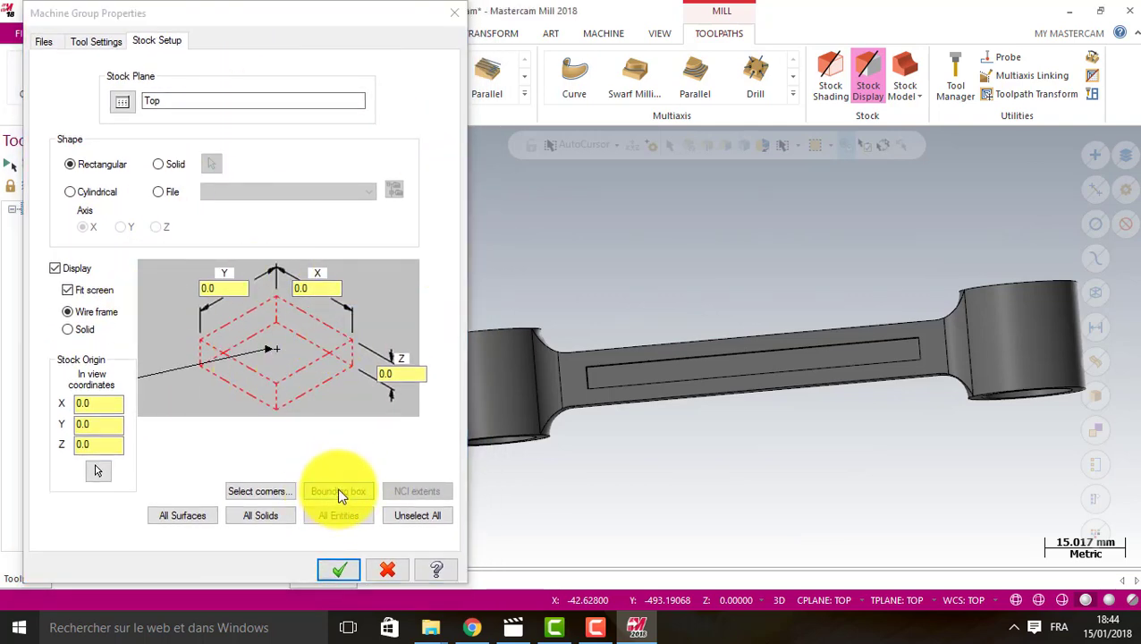
pyautogui.click(543, 376)
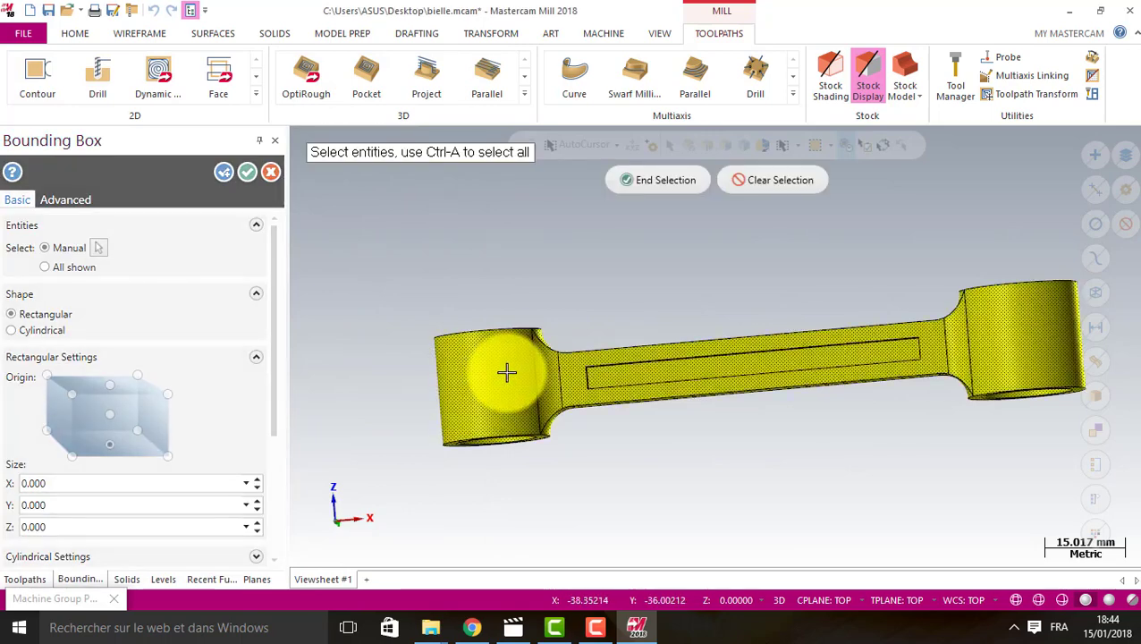
pyautogui.hotkey('alt', '1')
pyautogui.moveTo(805, 376); pyautogui.dragTo(795, 321, button='middle')
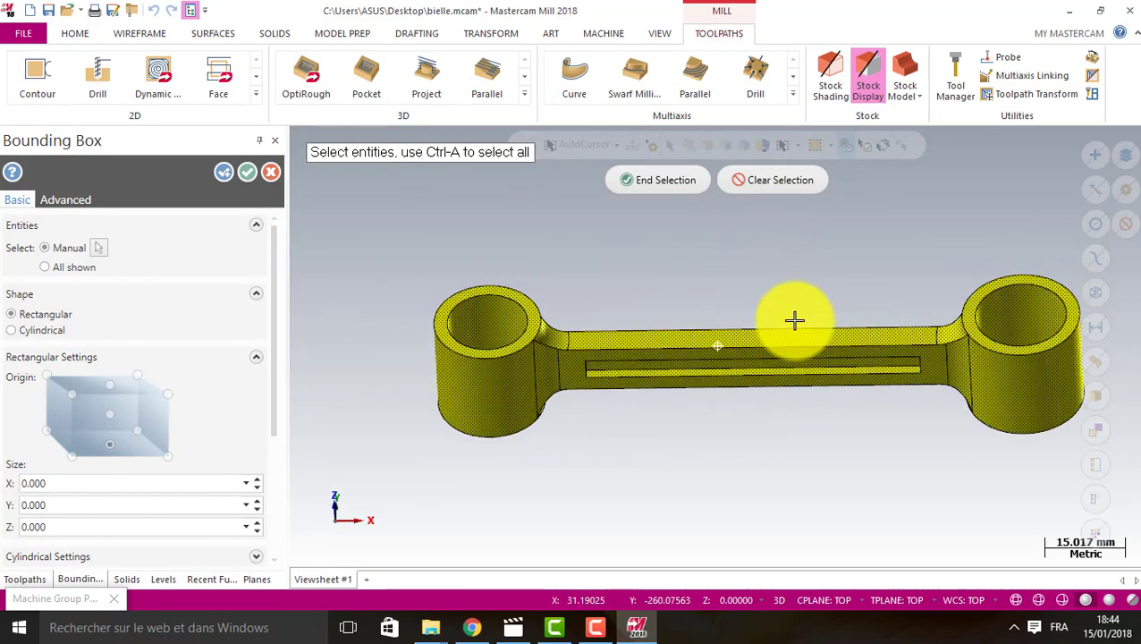
pyautogui.click(637, 180)
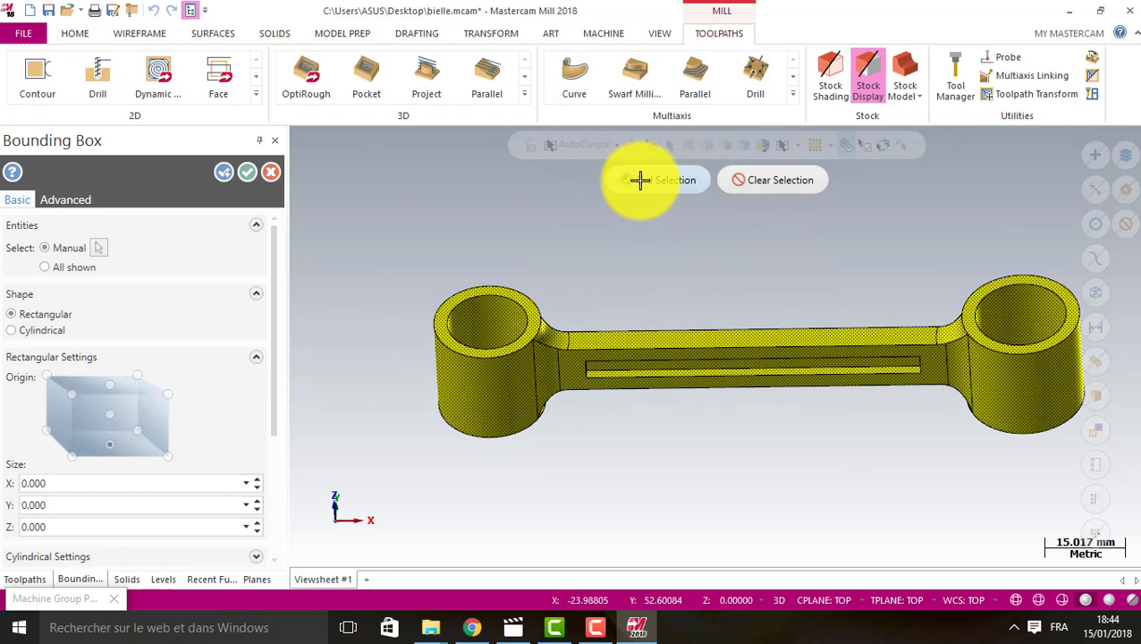
pyautogui.moveTo(624, 218); pyautogui.dragTo(453, 463, button='middle')
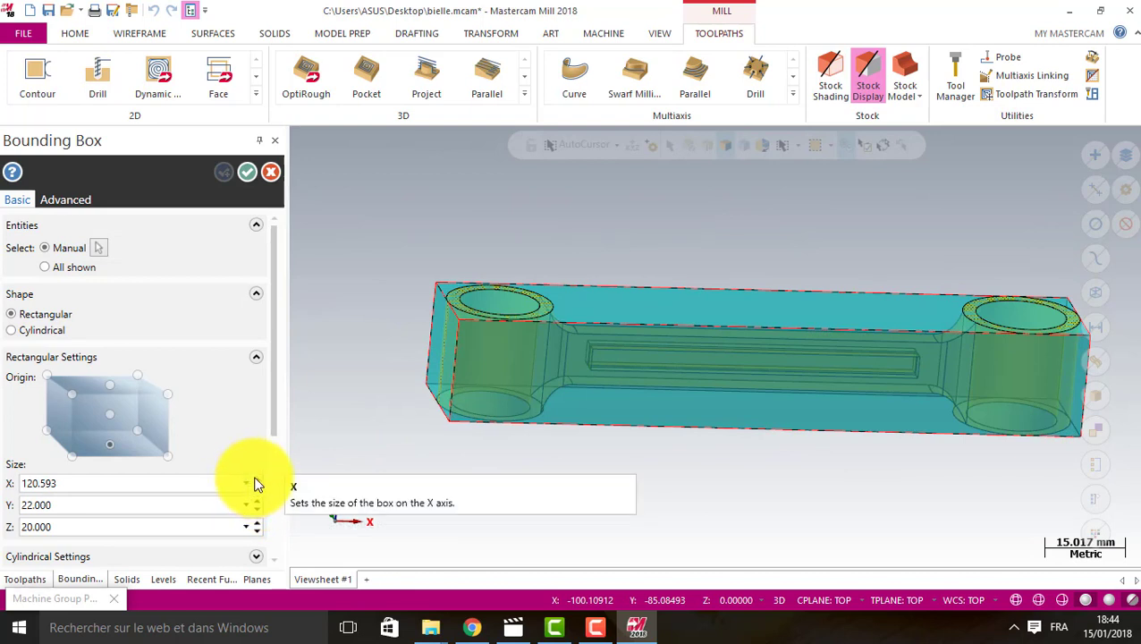
# Step: Try other stock sizes: X 122.593, Y 24, Z 23, then Y 21
pyautogui.click(257, 479)
pyautogui.click(257, 479)
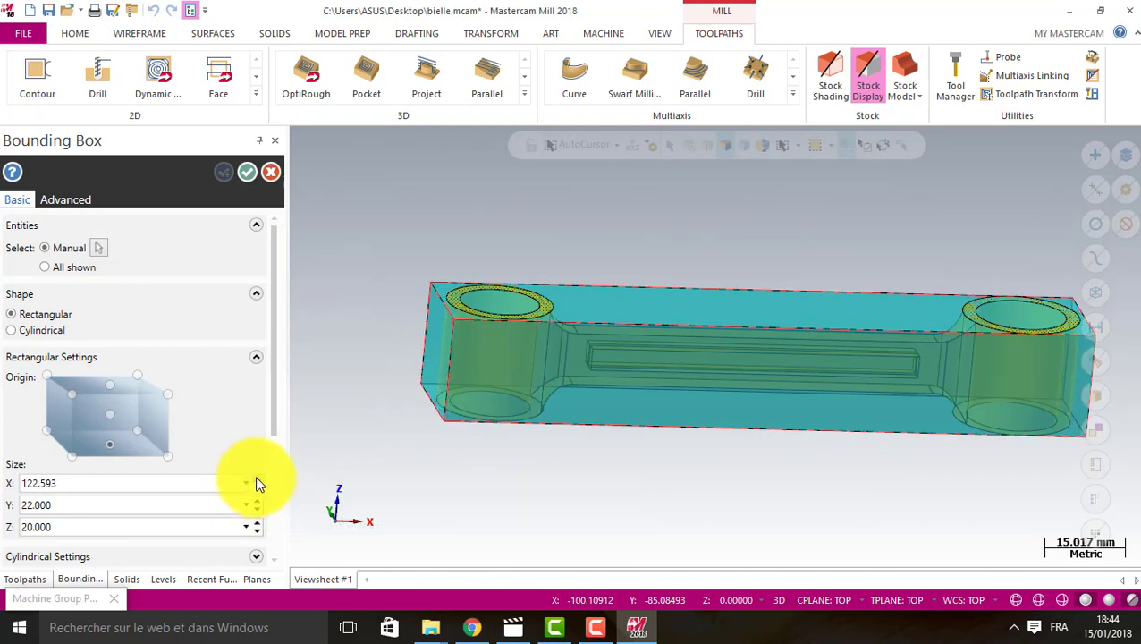
pyautogui.click(257, 500)
pyautogui.click(257, 500)
pyautogui.click(256, 523)
pyautogui.click(257, 523)
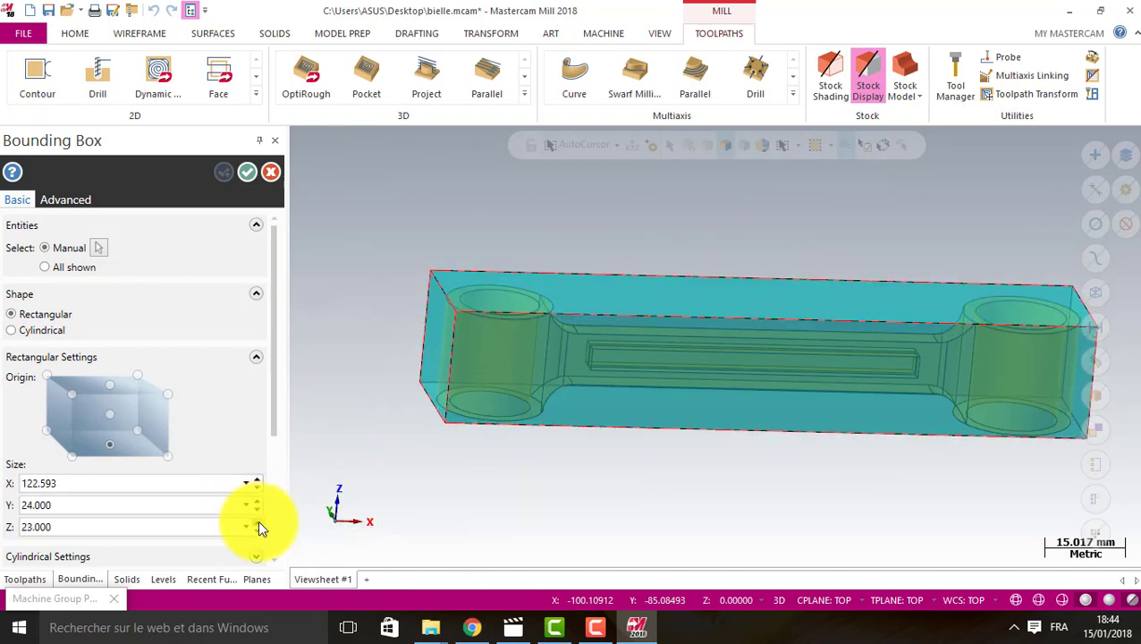
pyautogui.click(258, 521)
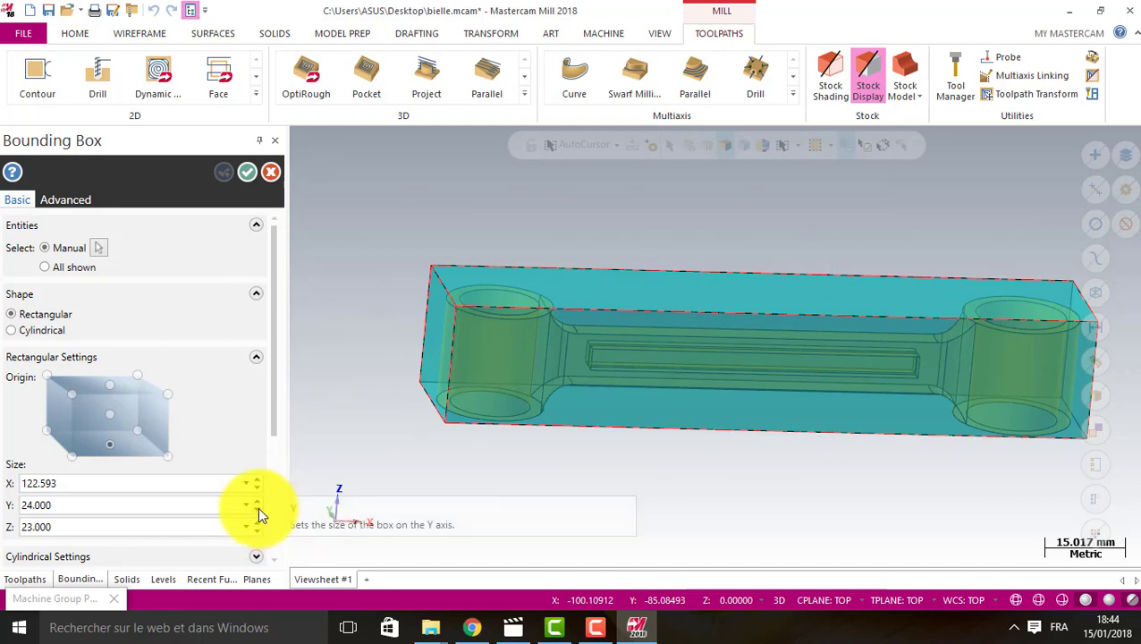
pyautogui.click(258, 508)
pyautogui.click(258, 508)
pyautogui.click(258, 508)
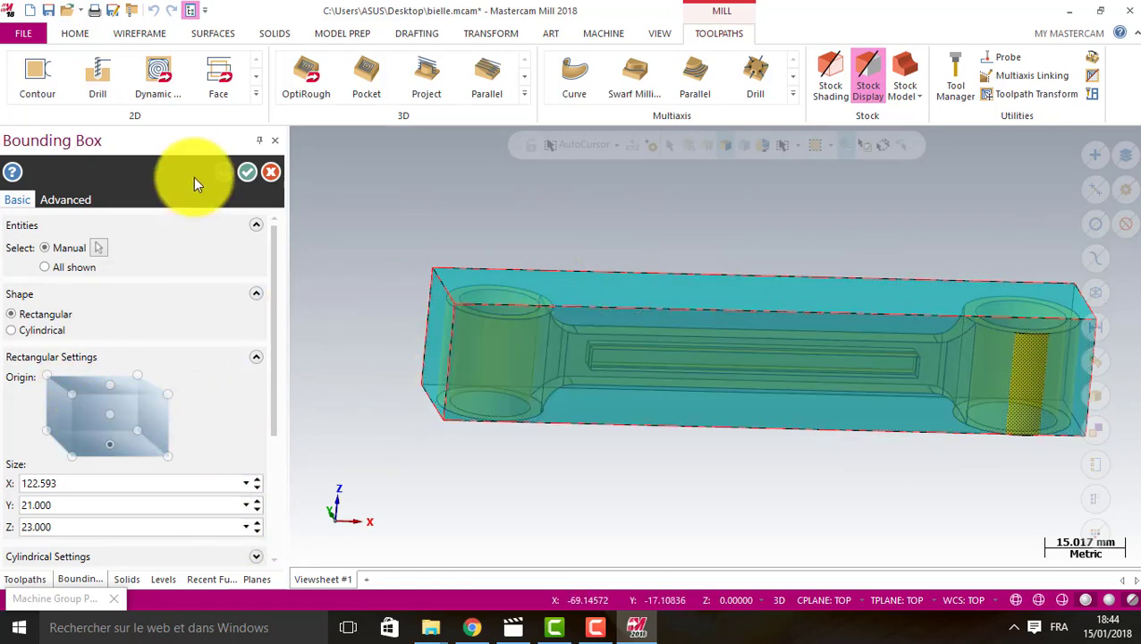
# Step: Rebuild the bounding box from the rod, restoring the 120.593 × 22 × 20 mm size
pyautogui.click(265, 174)
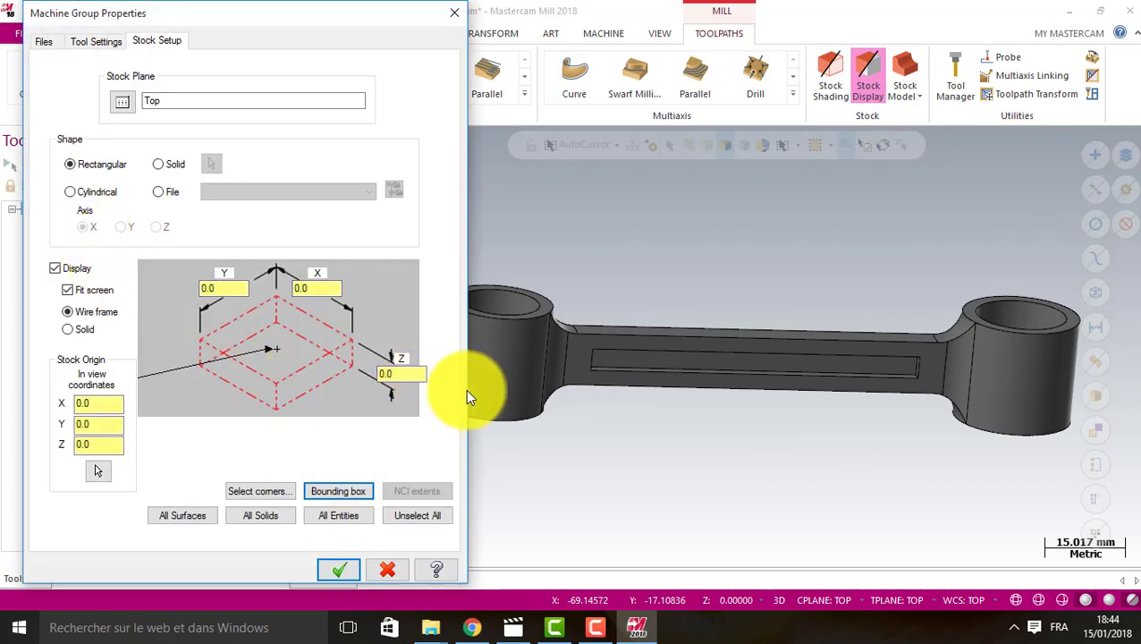
pyautogui.click(352, 494)
pyautogui.click(504, 352)
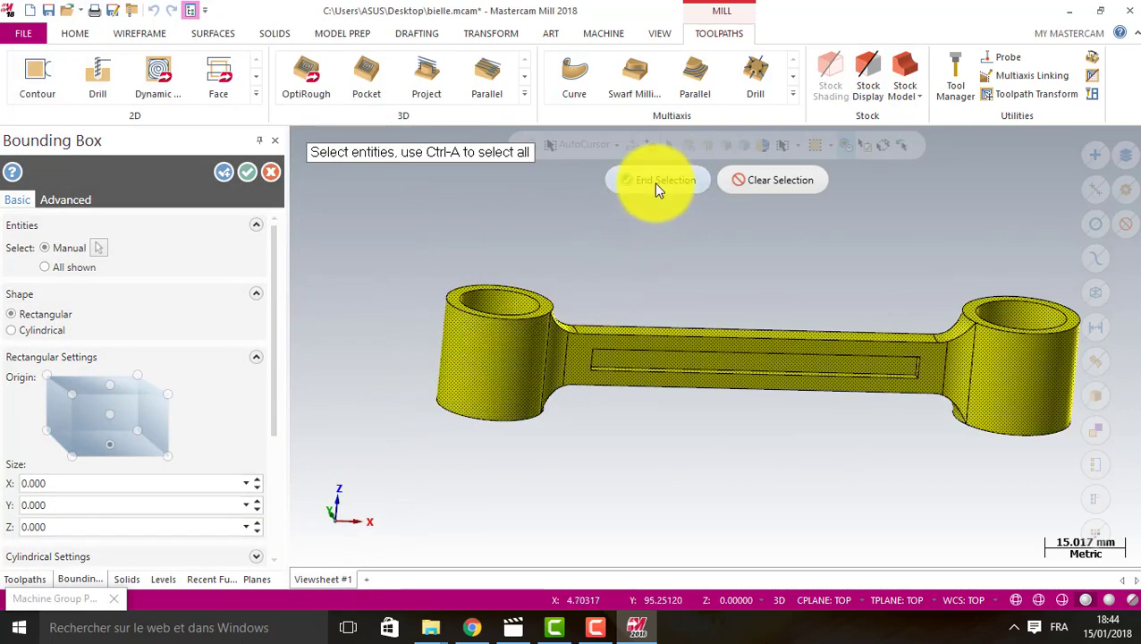
pyautogui.click(660, 183)
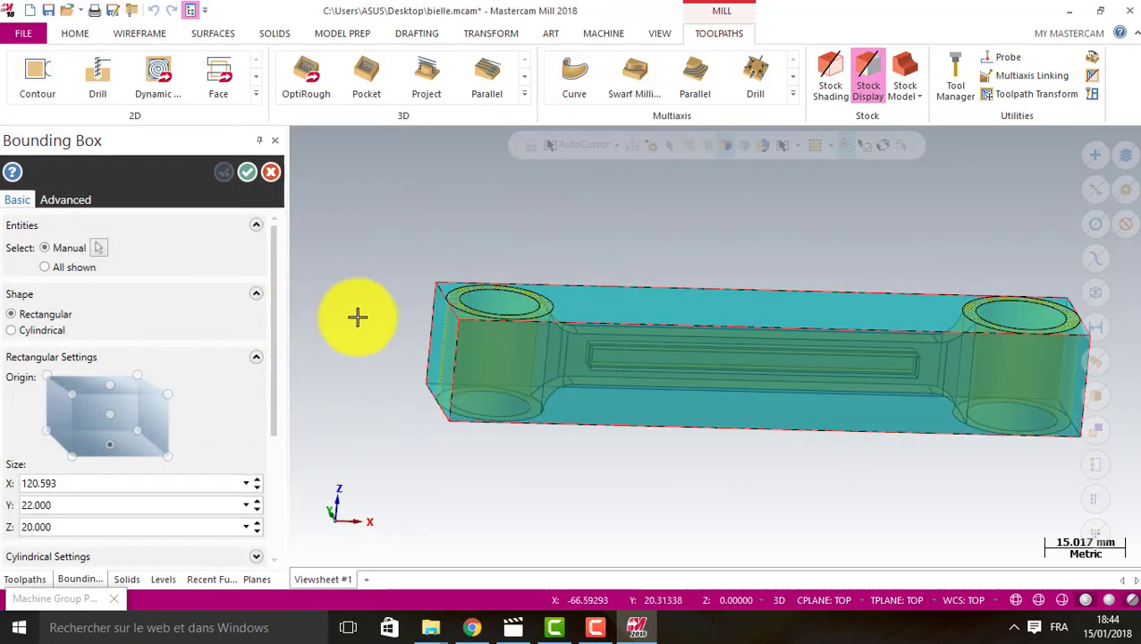
pyautogui.moveTo(357, 316); pyautogui.dragTo(273, 223, button='middle')
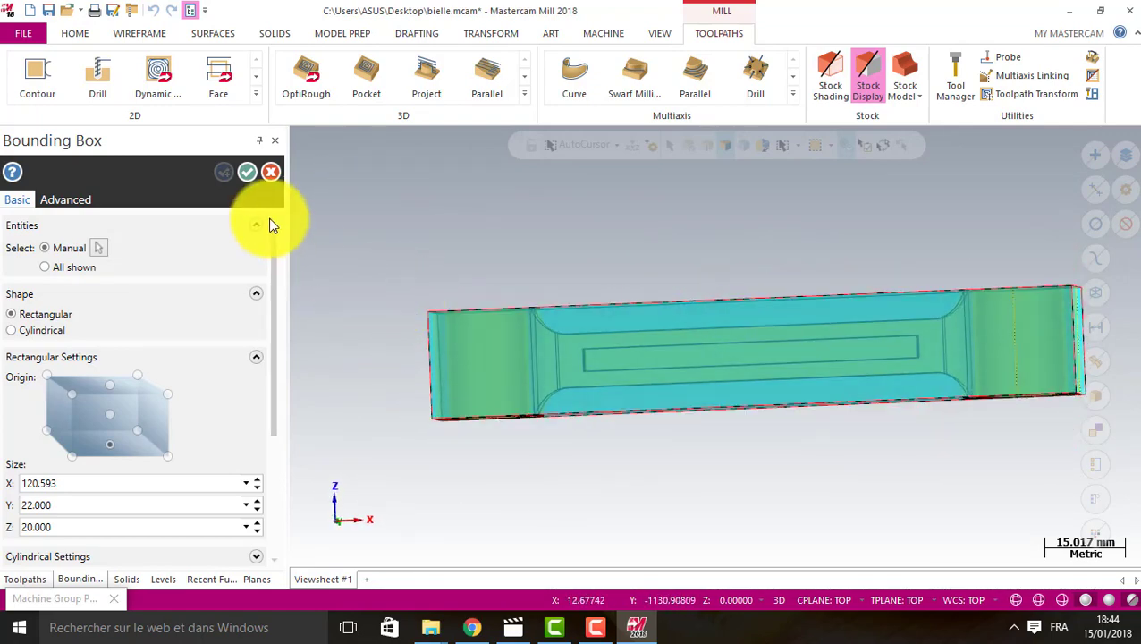
# Step: Accept the bounding-box stock and Machine Group Properties, then orbit to inspect the stock outline
pyautogui.click(247, 172)
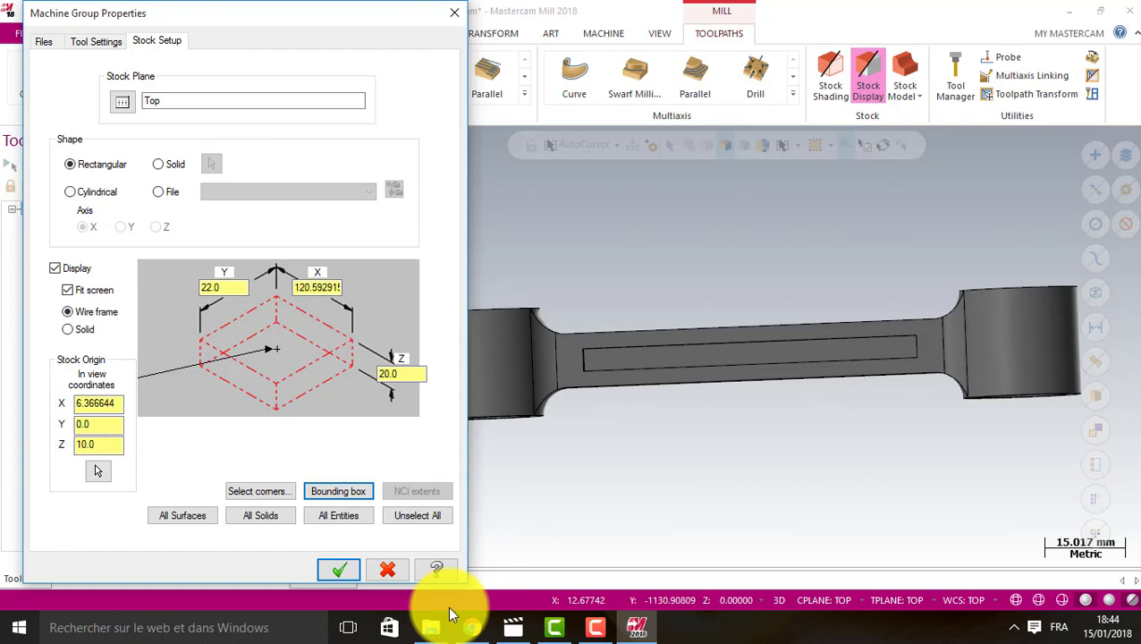
pyautogui.click(346, 567)
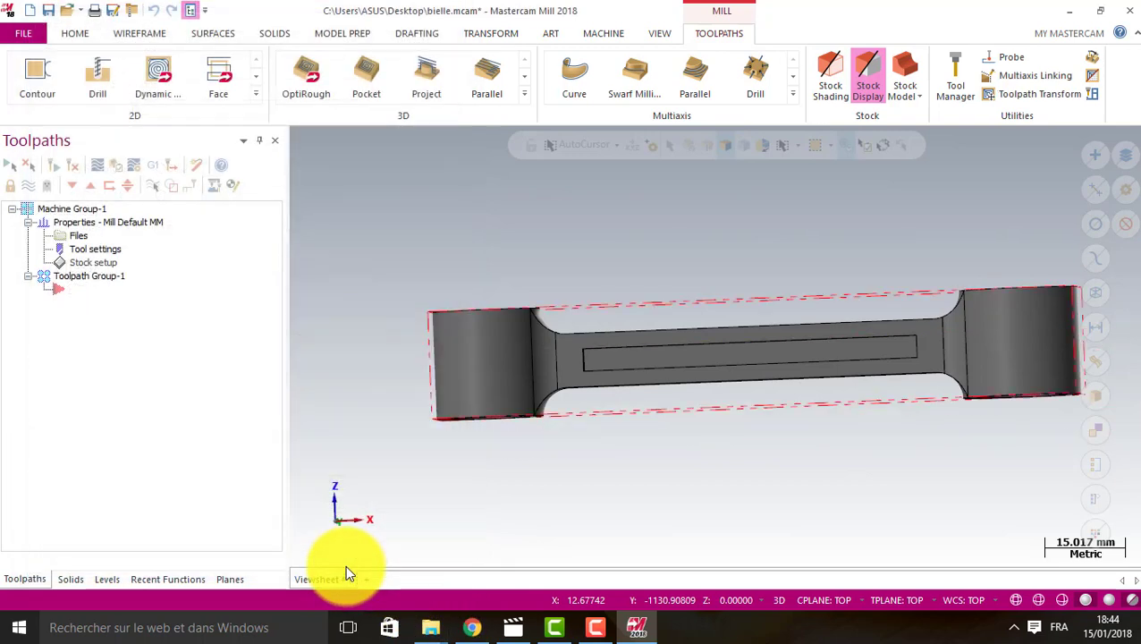
pyautogui.moveTo(631, 244); pyautogui.dragTo(624, 358, button='middle')
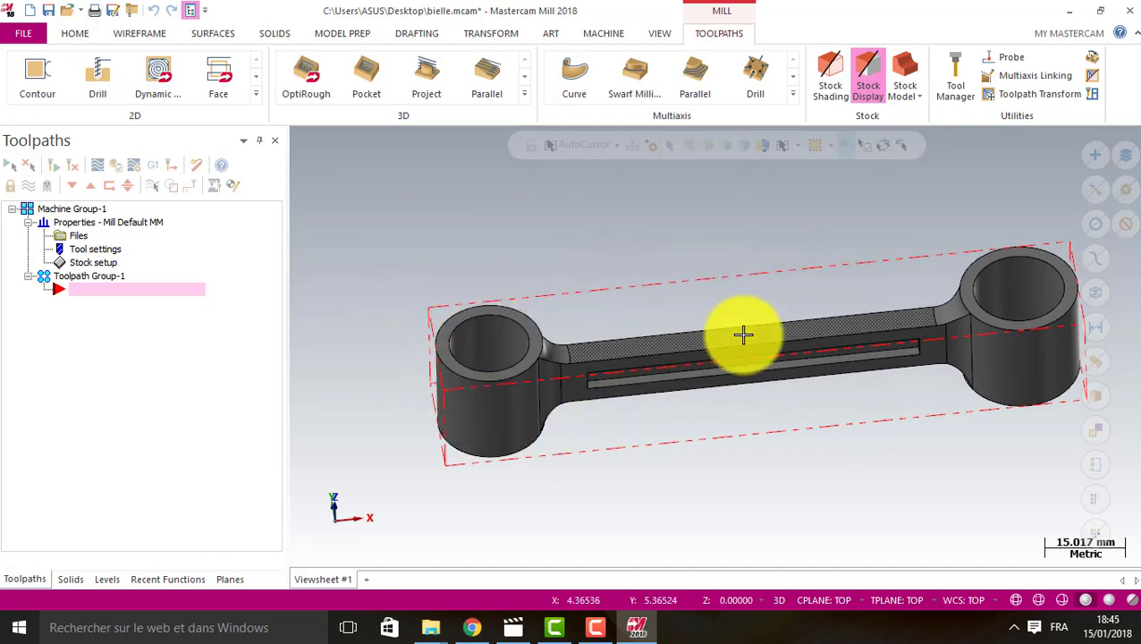
pyautogui.moveTo(744, 333)
pyautogui.mouseDown(button='middle')
pyautogui.moveTo(682, 303)
pyautogui.moveTo(724, 234)
pyautogui.moveTo(897, 286)
pyautogui.moveTo(910, 246)
pyautogui.moveTo(861, 242)
pyautogui.moveTo(876, 251)
pyautogui.mouseUp(button='middle')
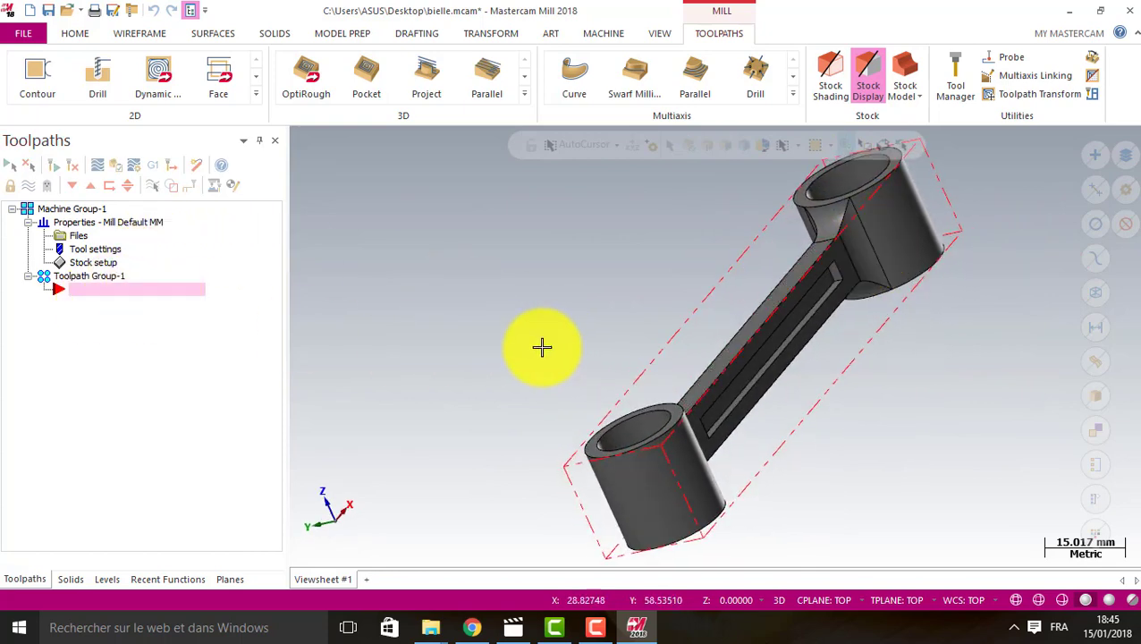
pyautogui.moveTo(386, 404); pyautogui.dragTo(276, 438, button='middle')
pyautogui.moveTo(377, 462)
pyautogui.mouseDown(button='middle')
pyautogui.moveTo(444, 492)
pyautogui.moveTo(379, 433)
pyautogui.moveTo(424, 526)
pyautogui.moveTo(466, 542)
pyautogui.moveTo(445, 527)
pyautogui.mouseUp(button='middle')
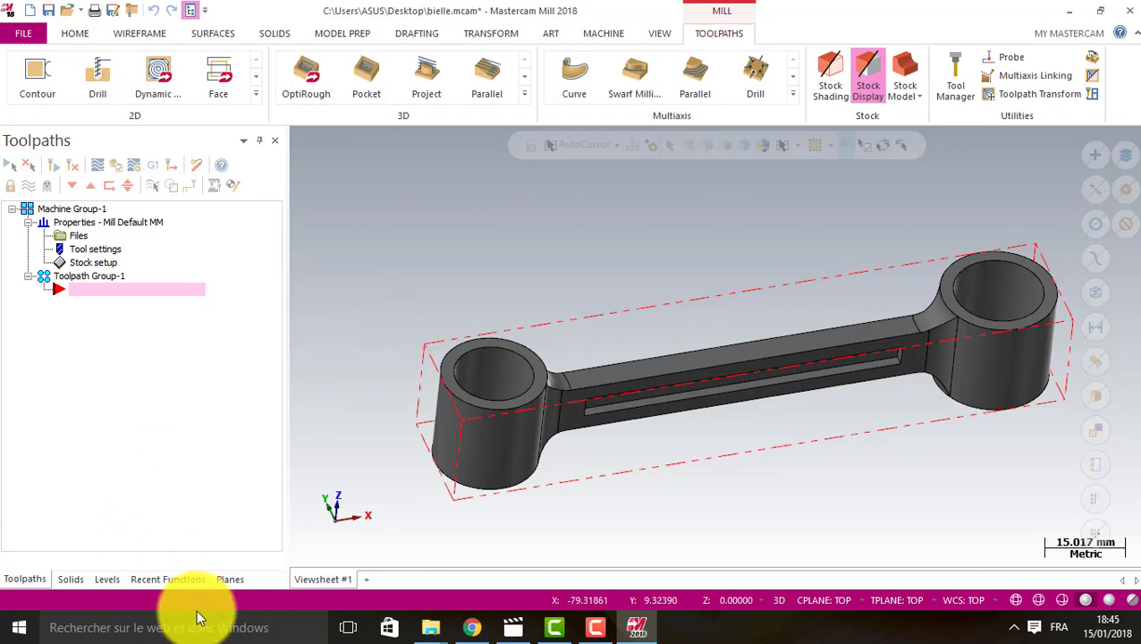
# Step: Switch from the Toolpaths tree to the Planes manager's list of standard views
pyautogui.click(224, 581)
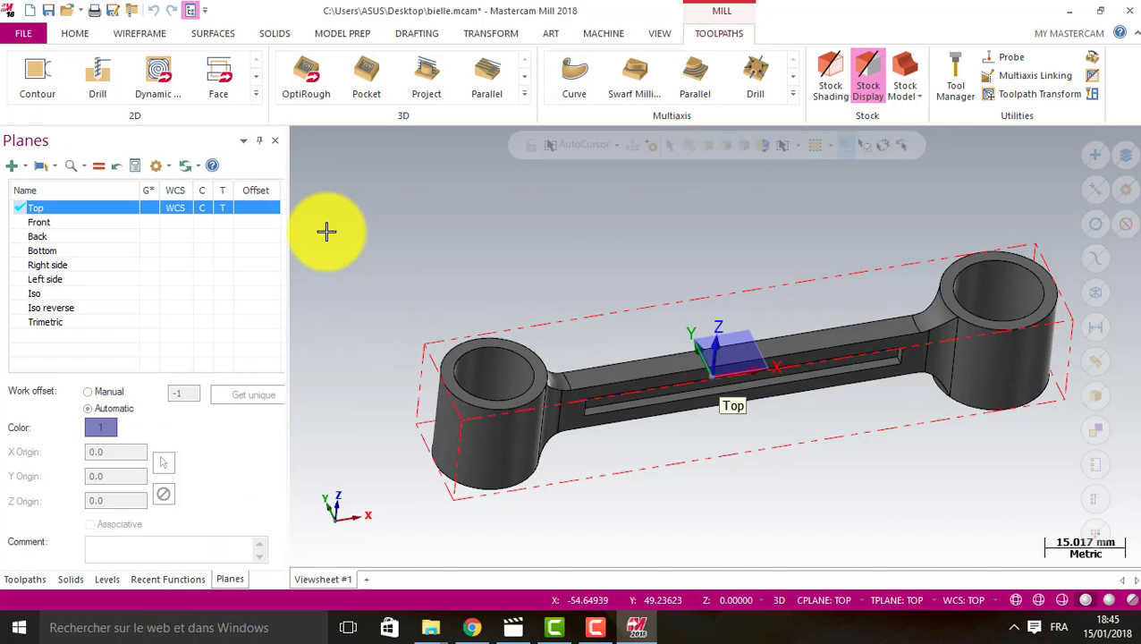
pyautogui.click(14, 581)
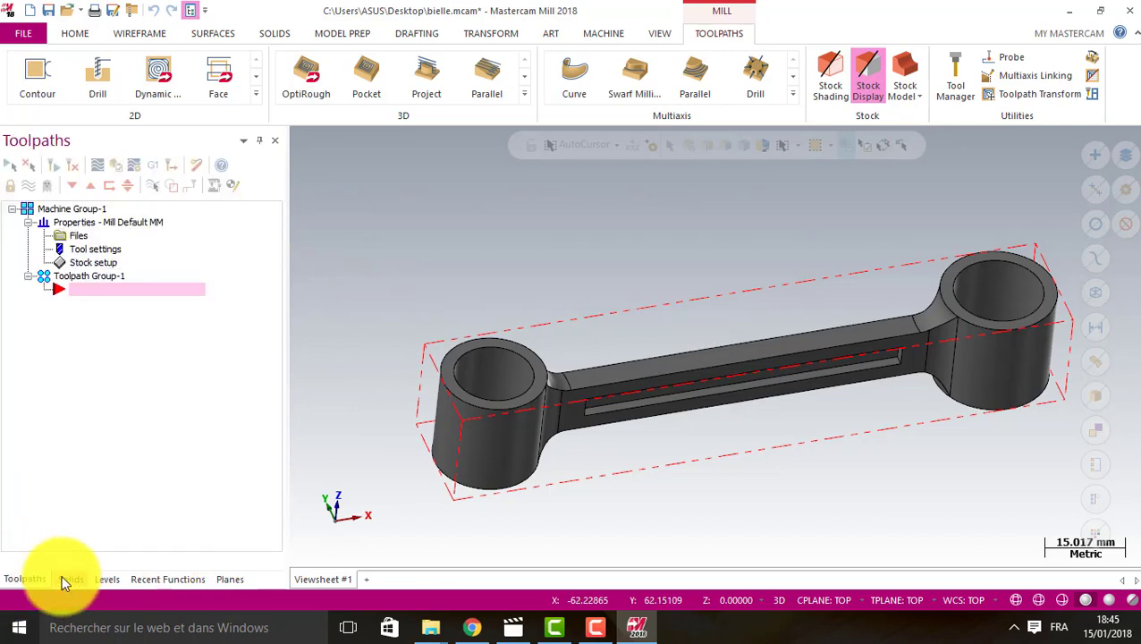
pyautogui.click(232, 579)
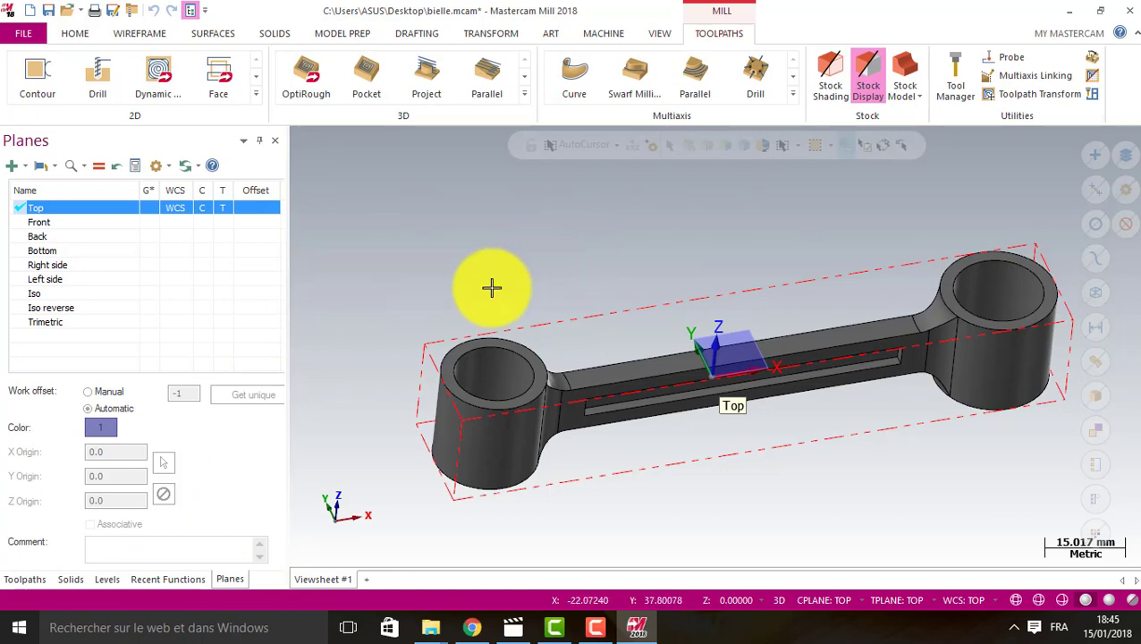
pyautogui.moveTo(452, 331); pyautogui.dragTo(420, 316, button='middle')
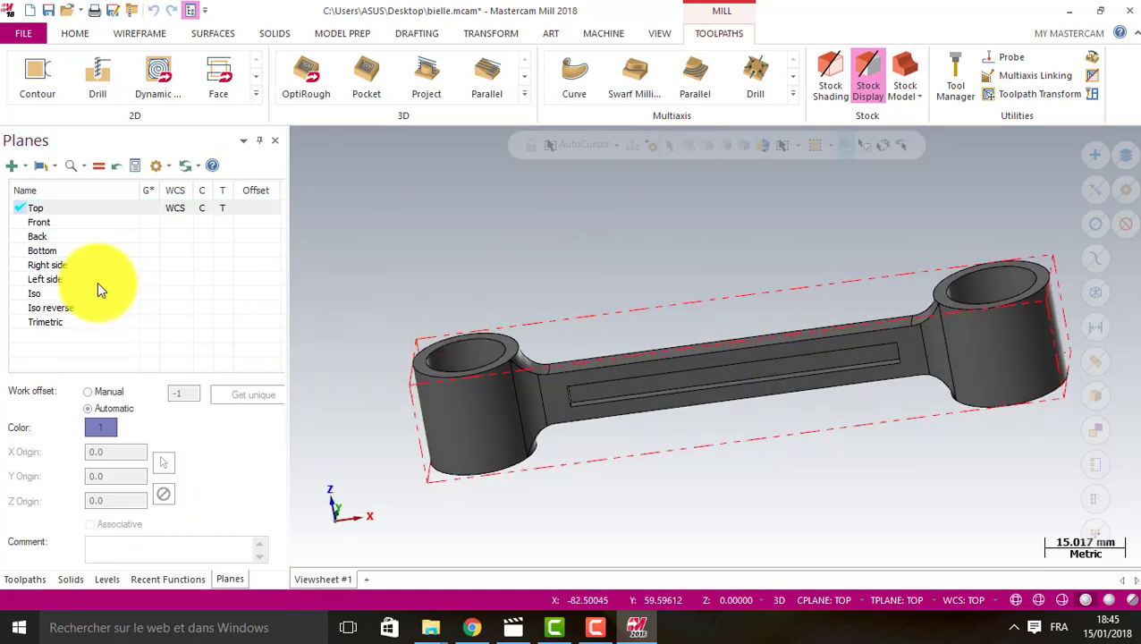
# Step: Preview each standard plane: Top, Front, Back, Bottom, Right, Left, Iso, Iso reverse, Trimetric
pyautogui.click(42, 208)
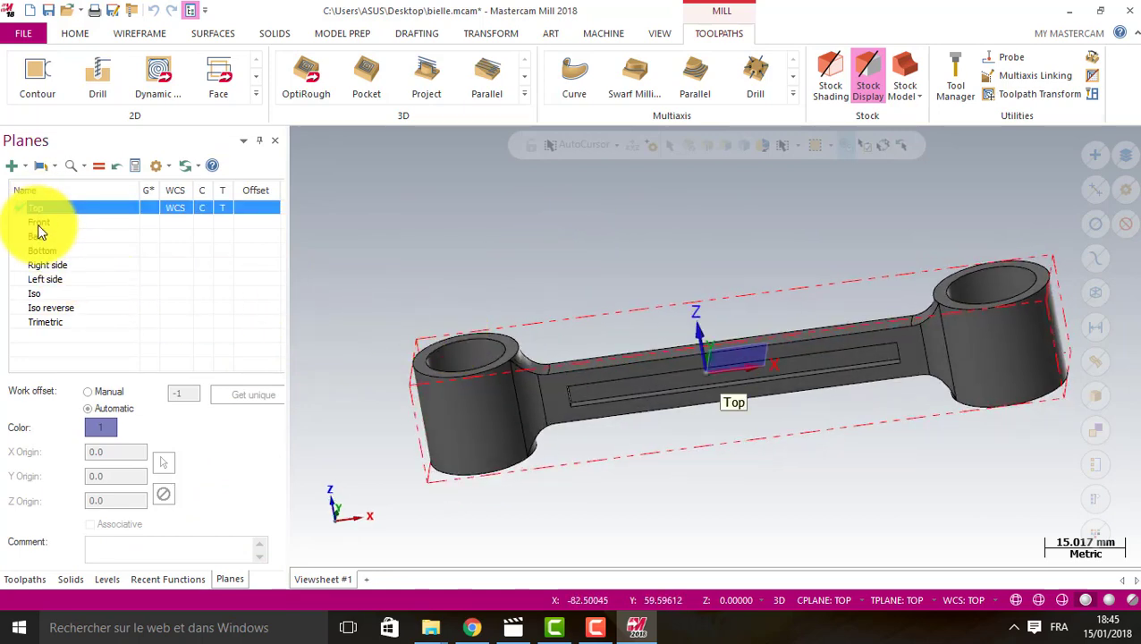
pyautogui.click(37, 224)
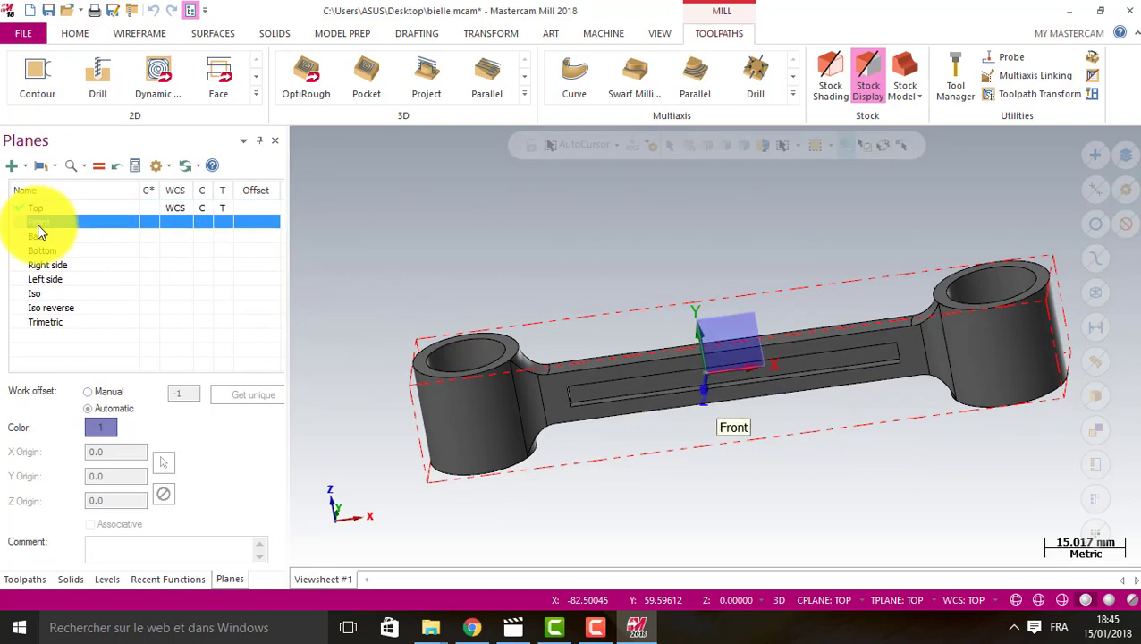
pyautogui.click(44, 209)
pyautogui.click(44, 221)
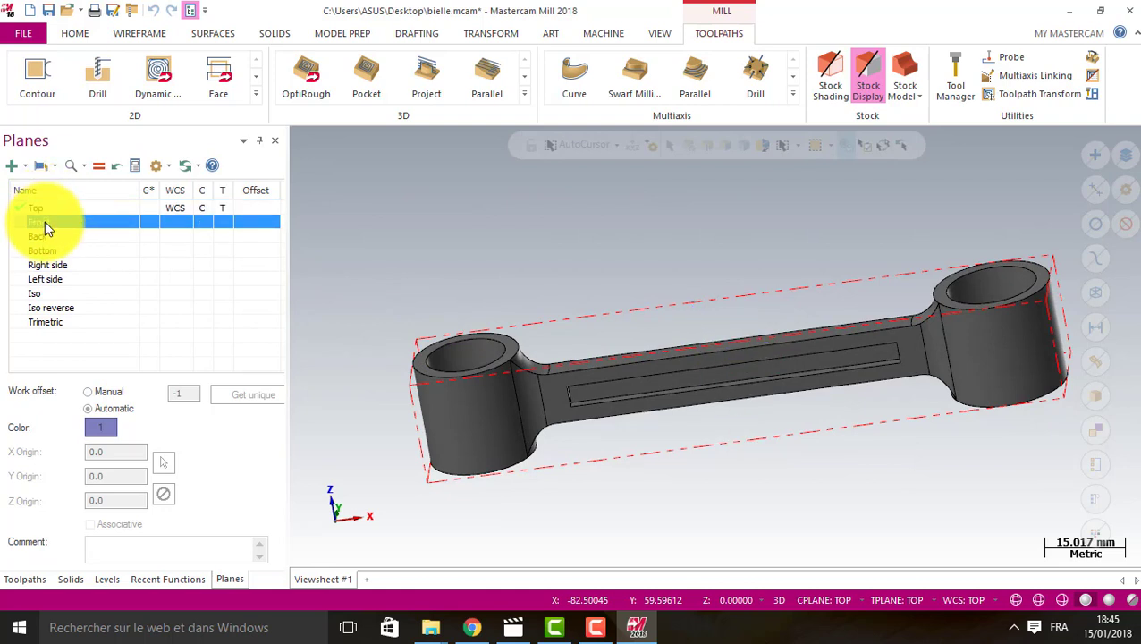
pyautogui.click(44, 238)
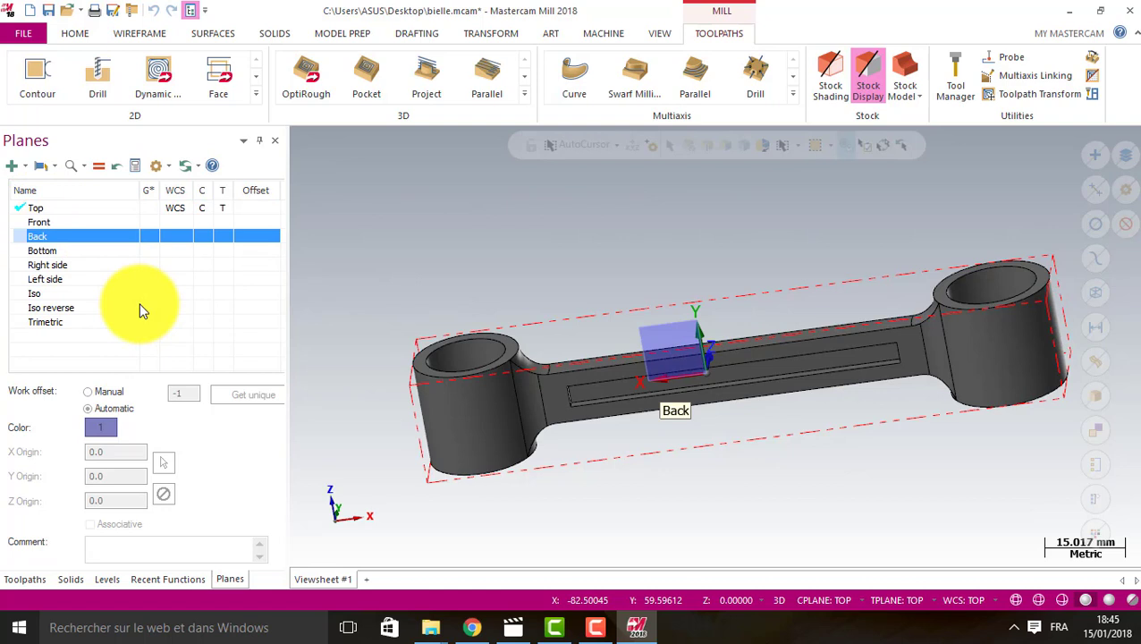
pyautogui.click(69, 251)
pyautogui.click(93, 268)
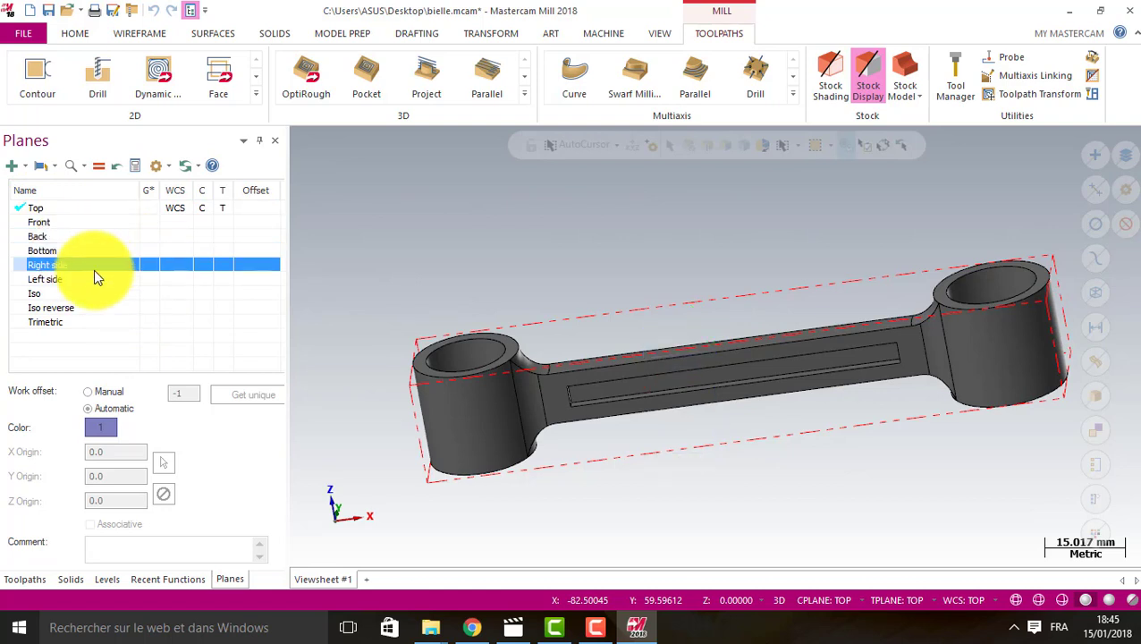
pyautogui.click(71, 280)
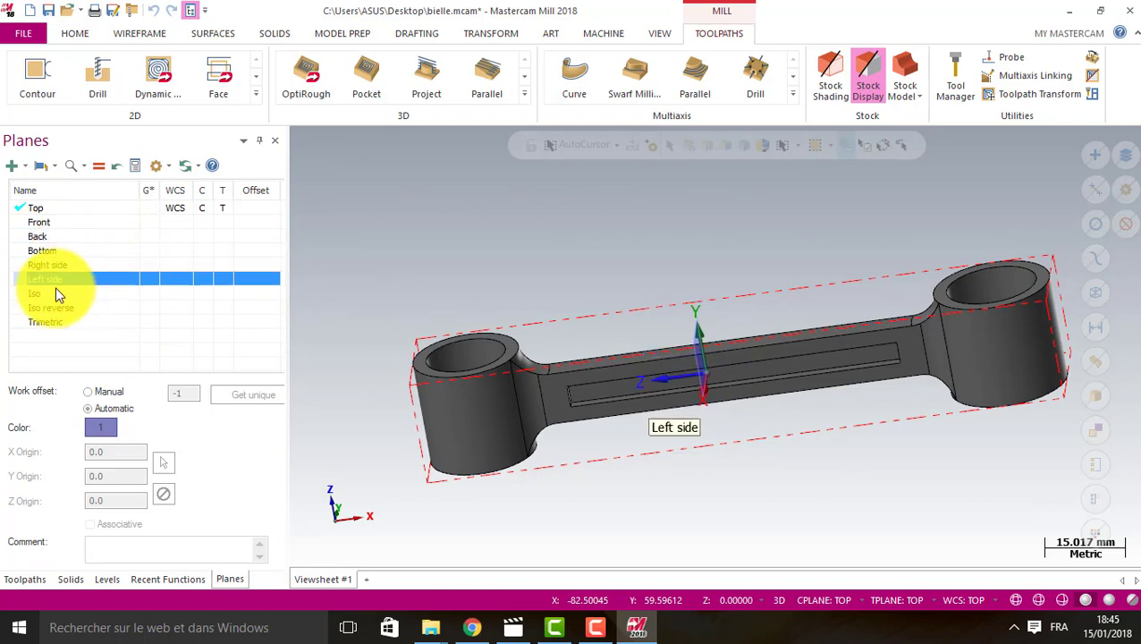
pyautogui.click(50, 294)
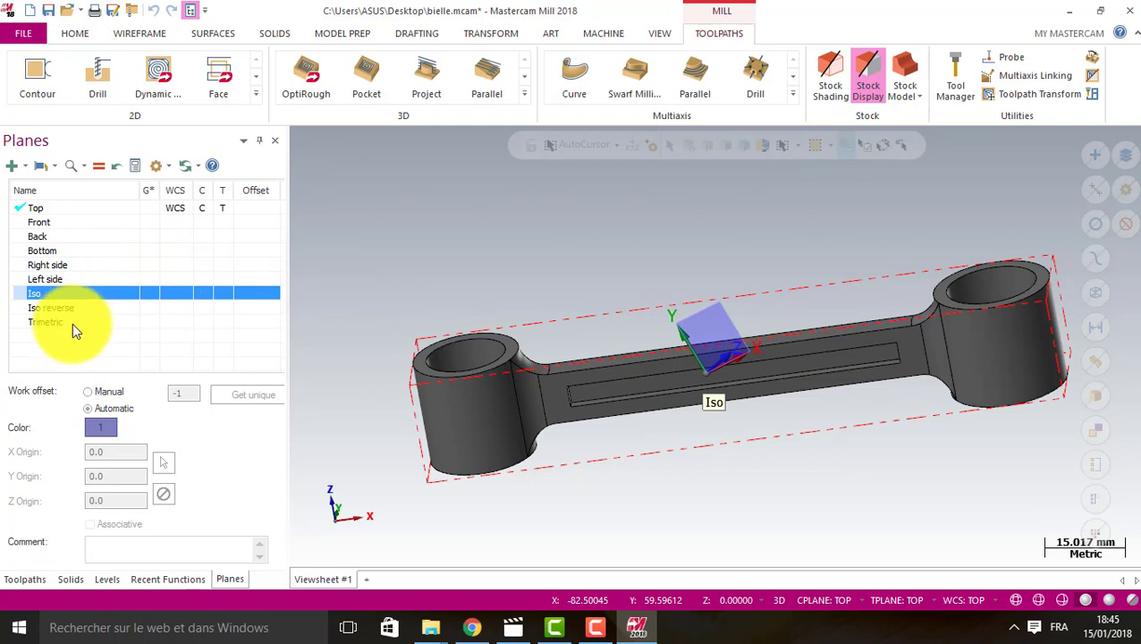
pyautogui.click(85, 308)
pyautogui.click(73, 320)
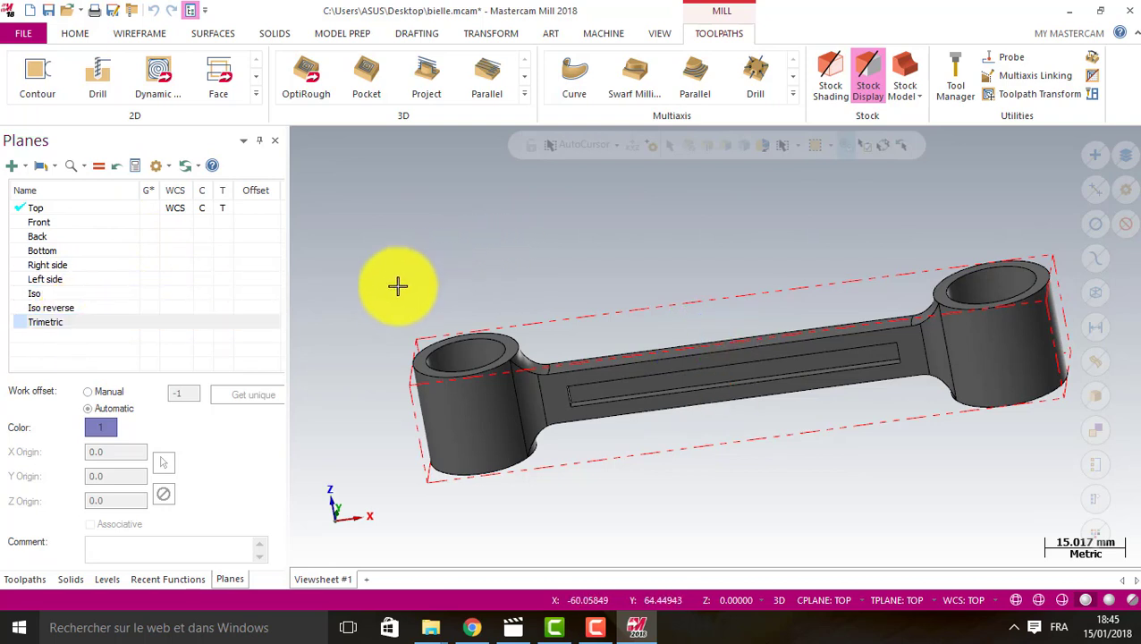
# Step: Preview the Top plane again, then reorient the view to Front and a tilted isometric
pyautogui.moveTo(606, 255)
pyautogui.mouseDown(button='middle')
pyautogui.moveTo(671, 303)
pyautogui.moveTo(668, 367)
pyautogui.moveTo(641, 351)
pyautogui.moveTo(625, 302)
pyautogui.mouseUp(button='middle')
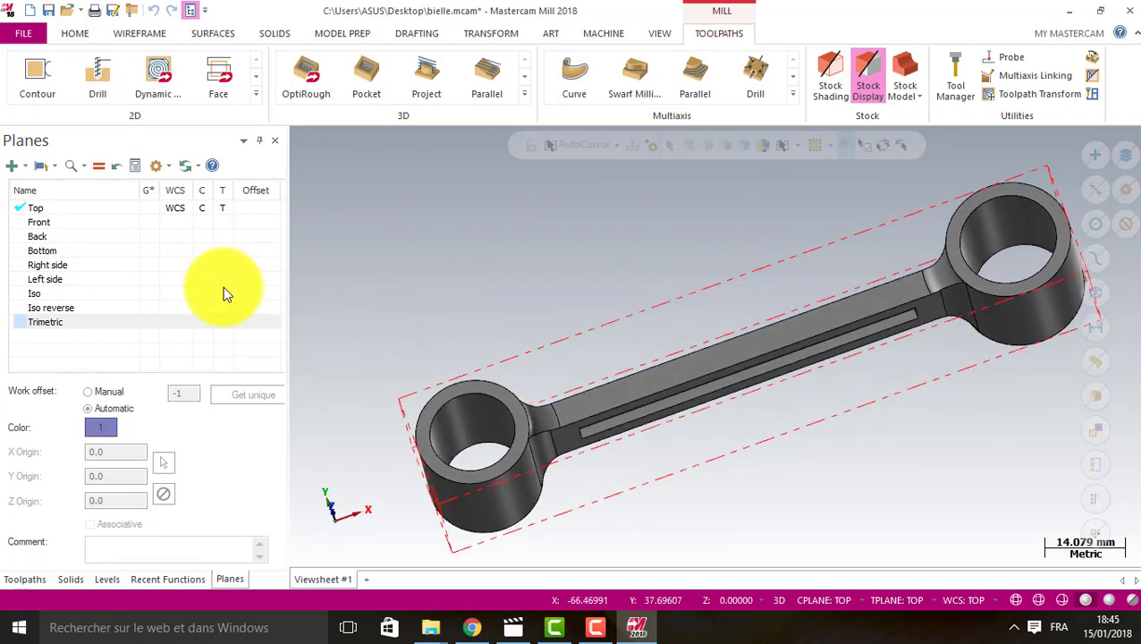
pyautogui.click(83, 211)
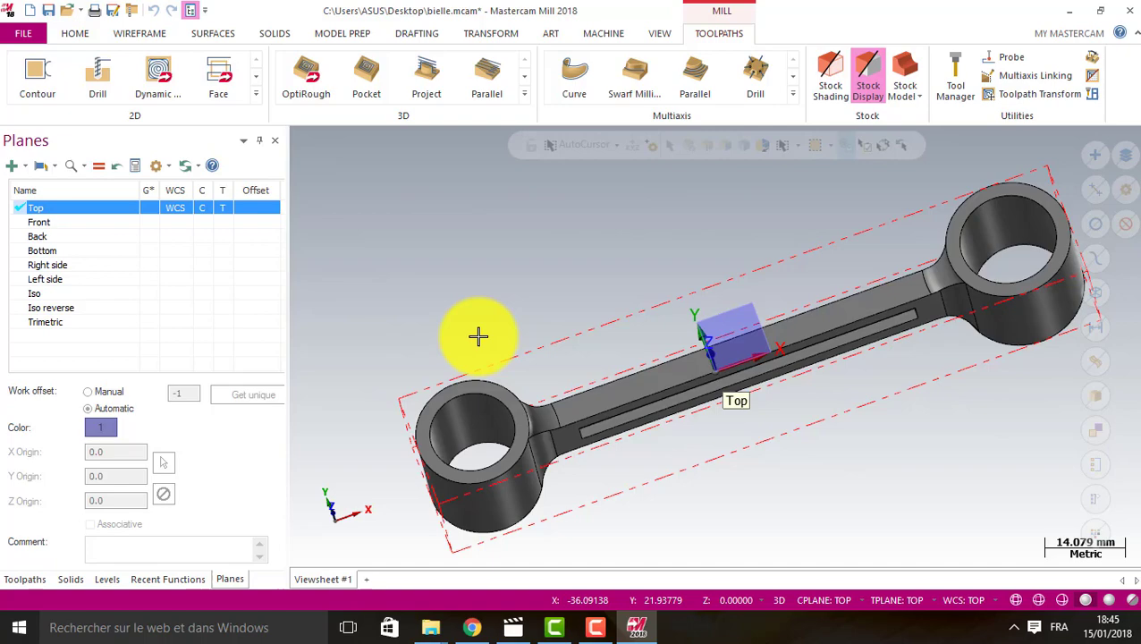
pyautogui.hotkey('alt', '2')
pyautogui.moveTo(408, 257); pyautogui.dragTo(417, 204, button='middle')
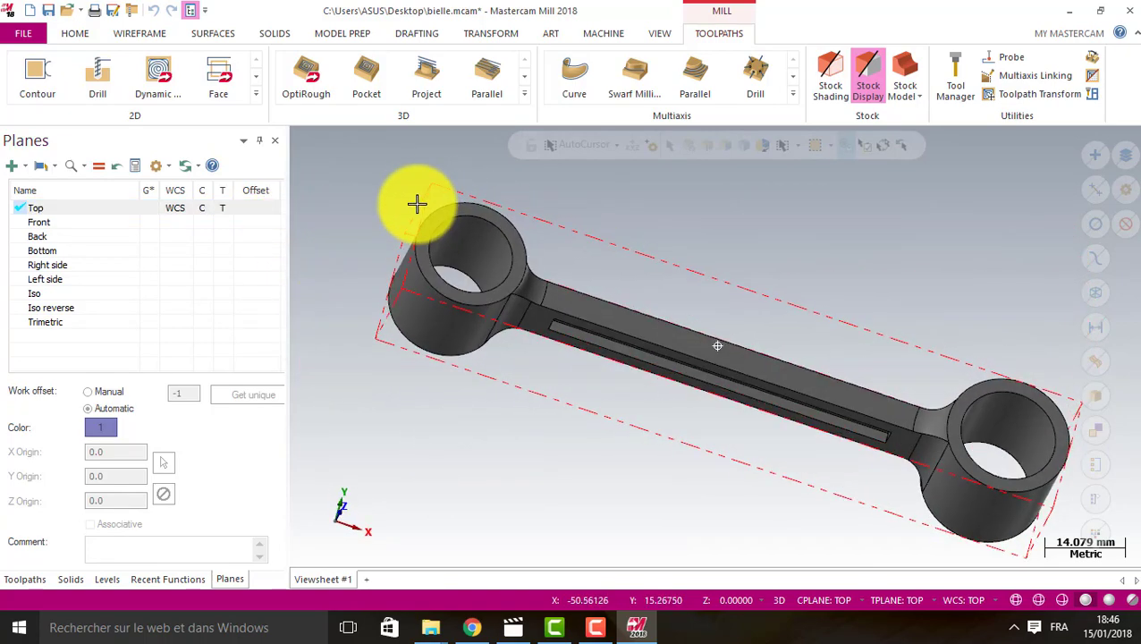
# Step: Start a new plane and place its origin on the connecting rod's left boss
pyautogui.click(342, 519)
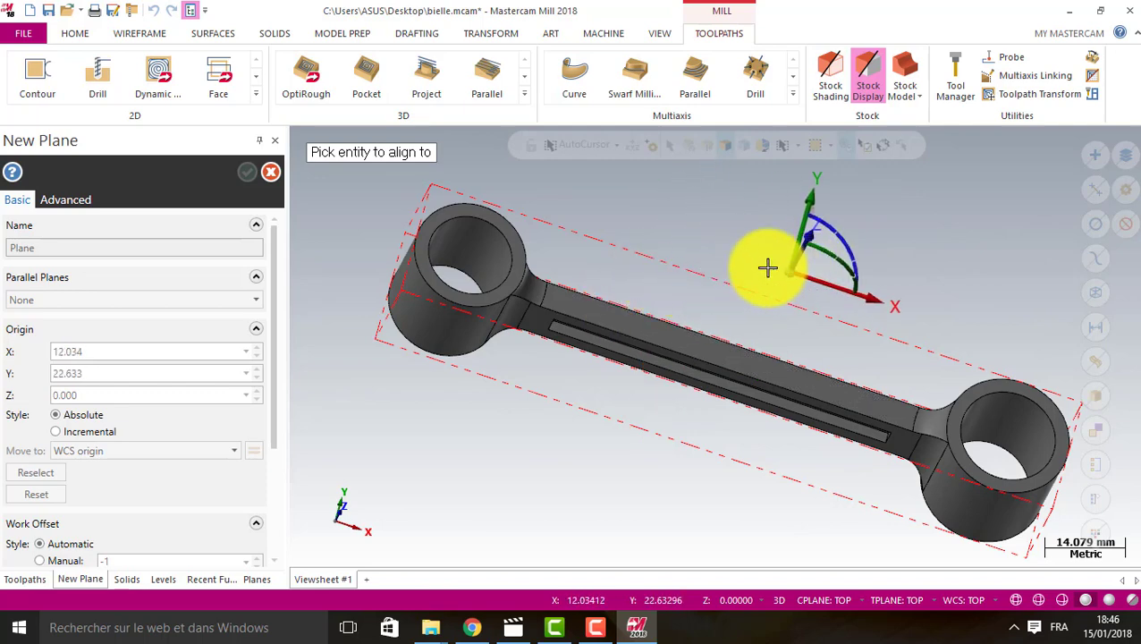
pyautogui.moveTo(670, 288); pyautogui.dragTo(625, 224, button='middle')
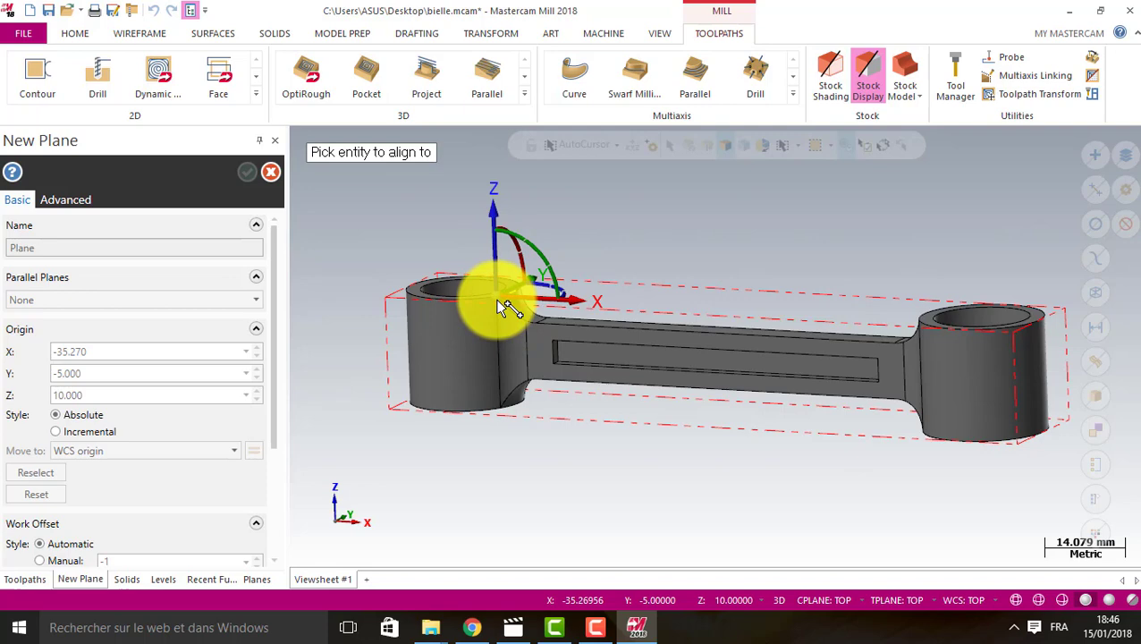
pyautogui.click(503, 306)
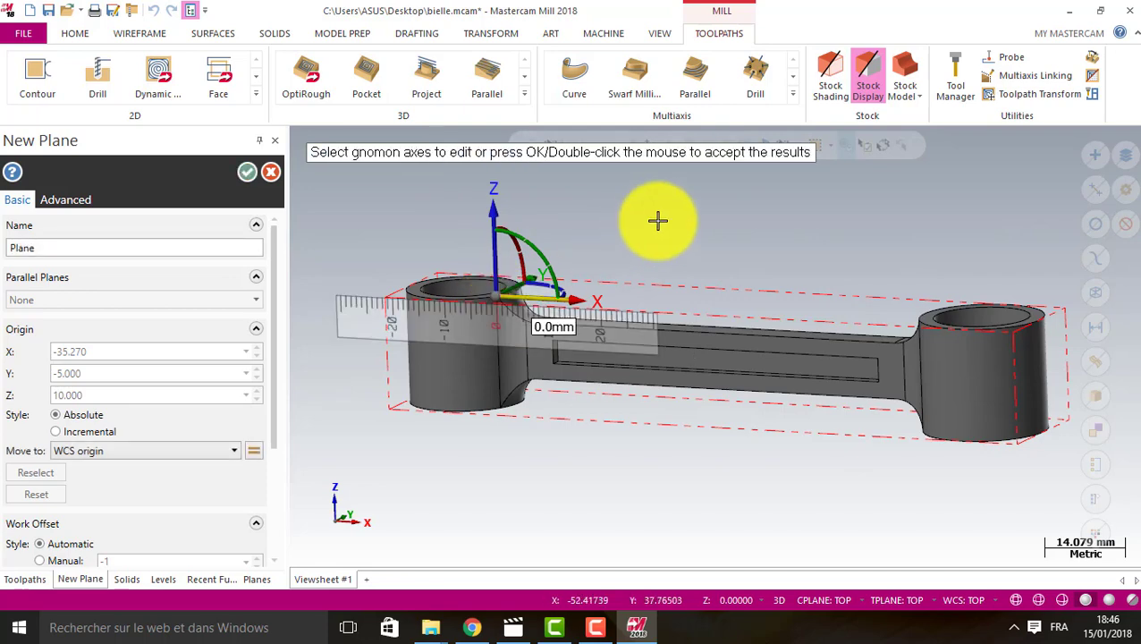
pyautogui.moveTo(720, 243); pyautogui.dragTo(632, 262, button='middle')
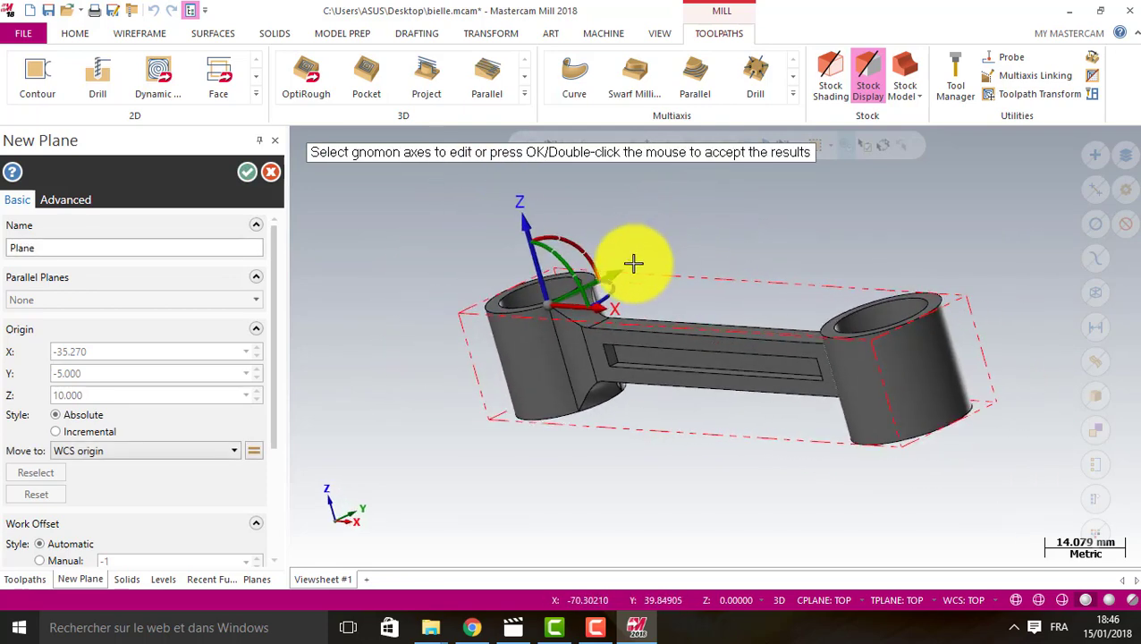
# Step: Rotate the new plane's gnomon about its axis and raise it along Z
pyautogui.click(607, 295)
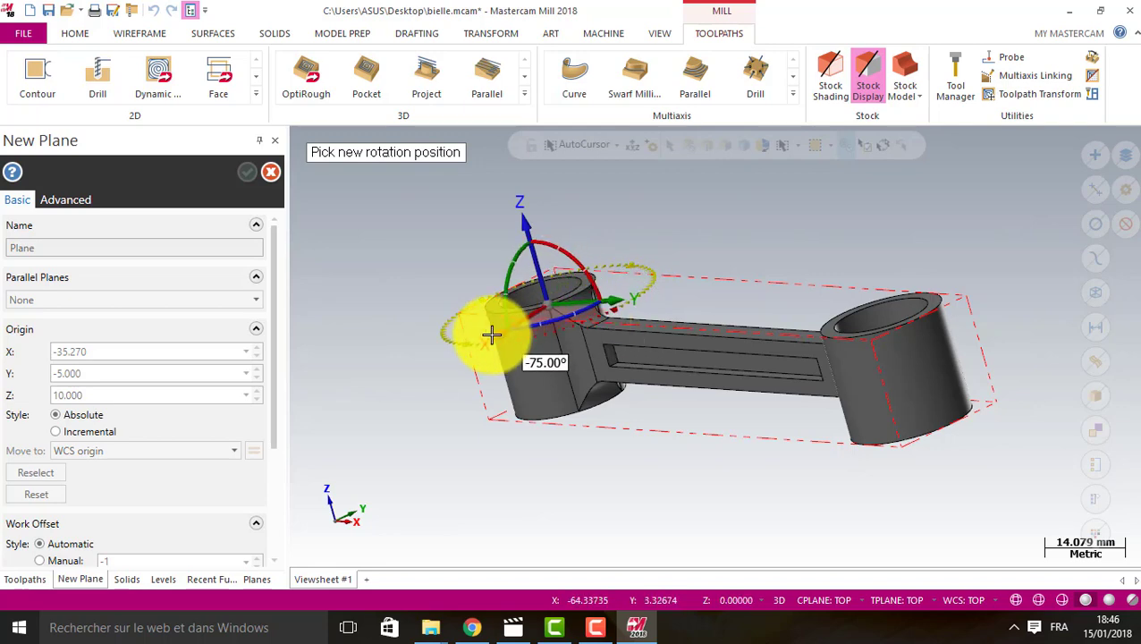
pyautogui.click(406, 288)
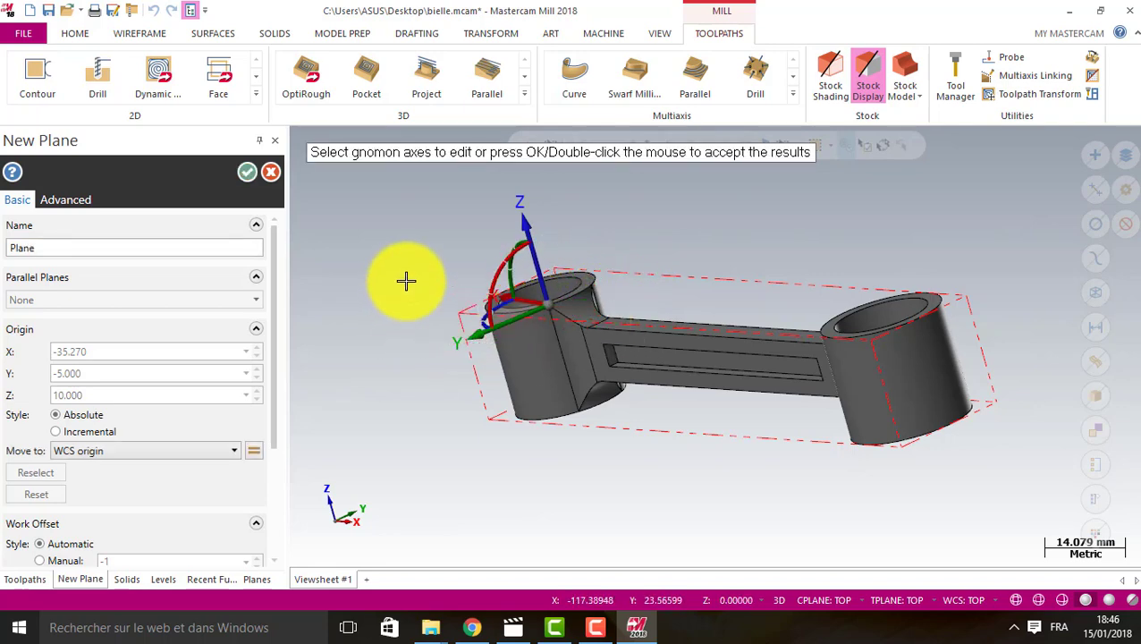
pyautogui.click(527, 232)
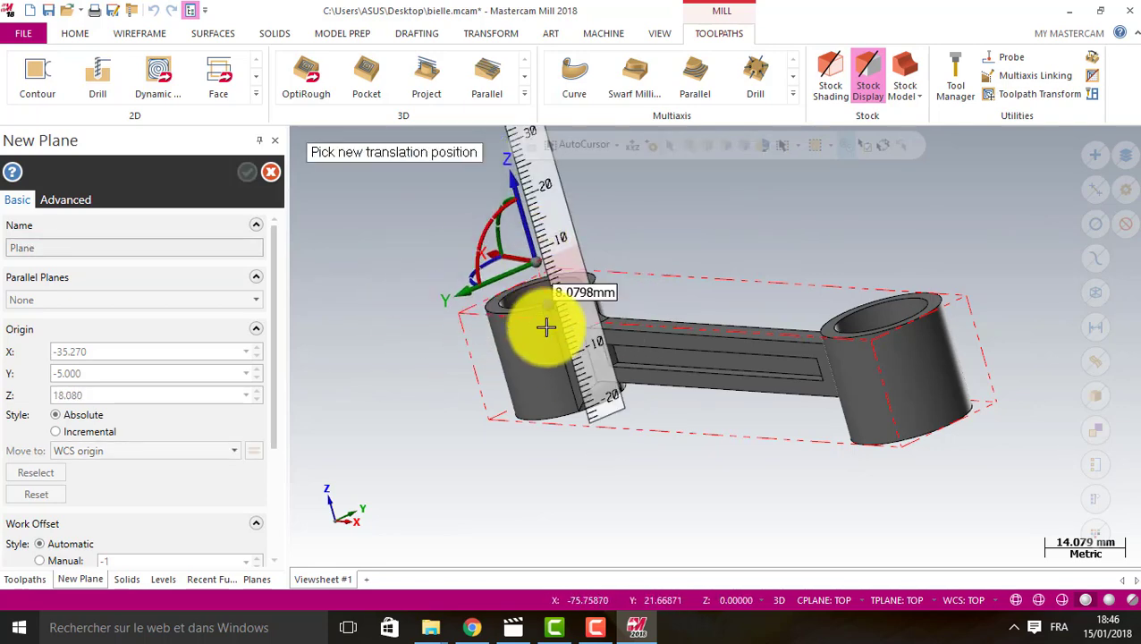
pyautogui.click(553, 331)
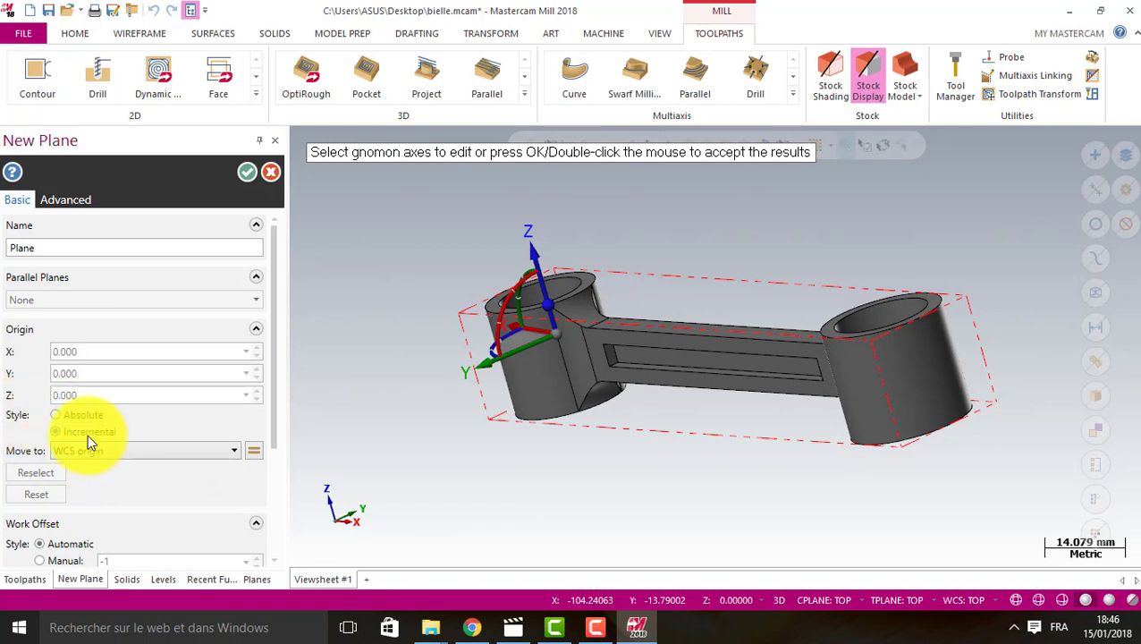
# Step: Review the new plane's Origin, Set As and Rotation options, then accept it at origin 34.369, 9.367, 4.583
pyautogui.click(79, 413)
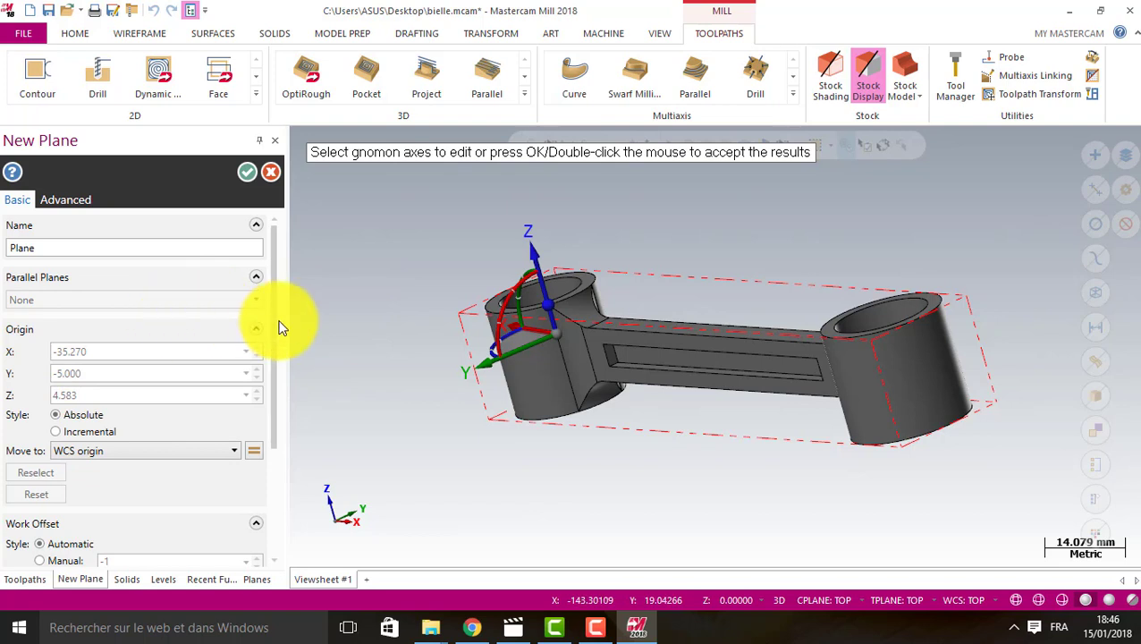
pyautogui.scroll(-3, 267, 377)
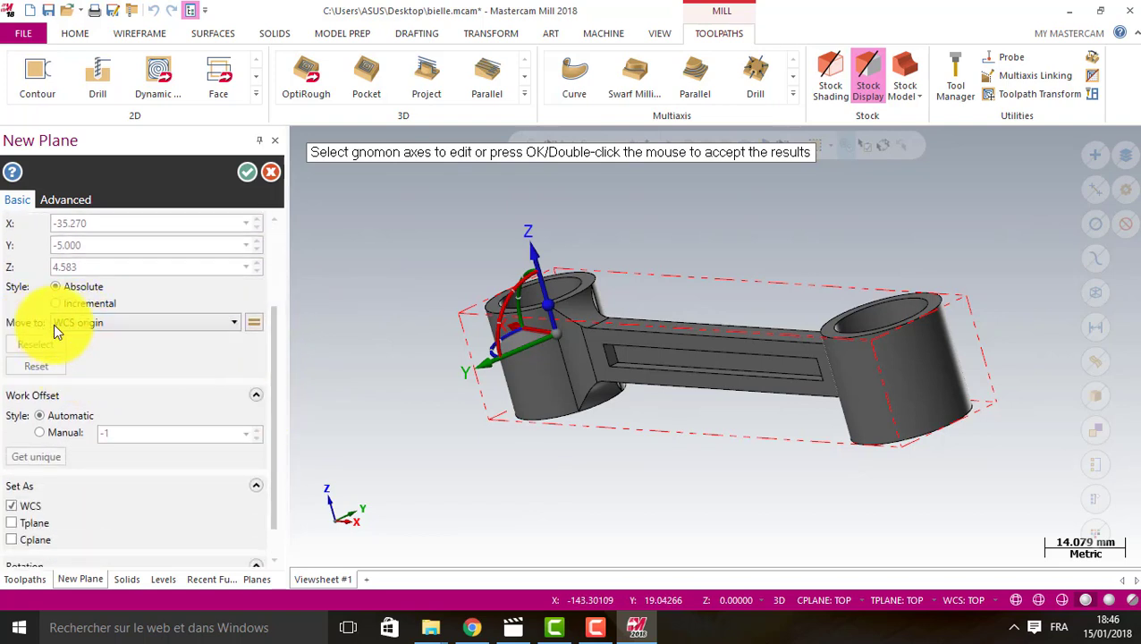
pyautogui.click(86, 330)
pyautogui.click(92, 322)
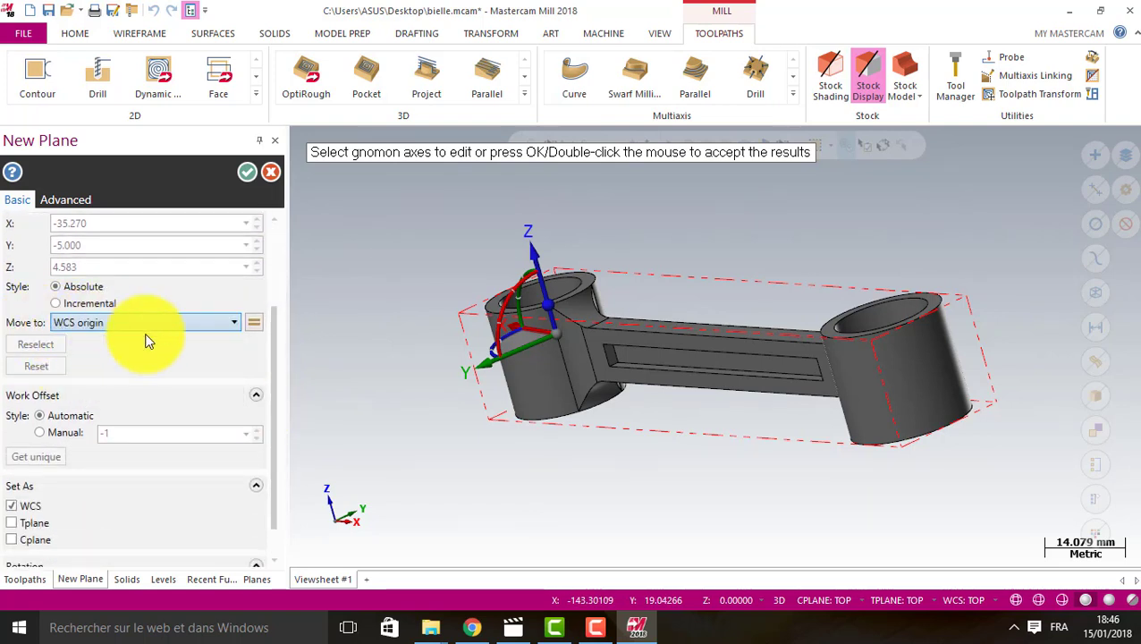
pyautogui.scroll(-2, 279, 350)
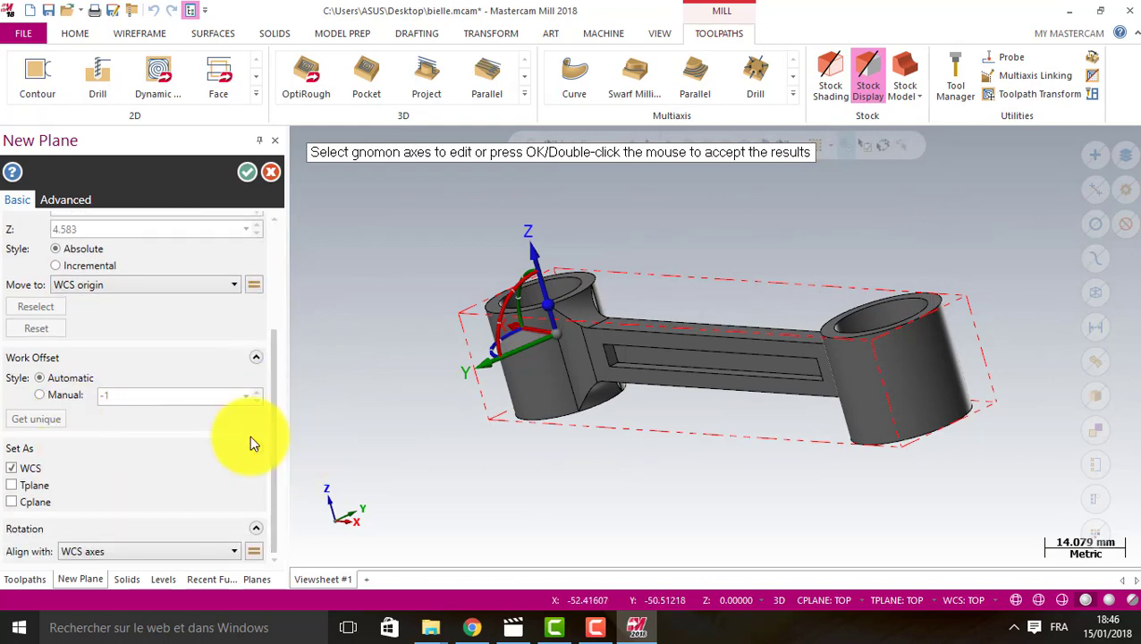
pyautogui.moveTo(271, 472); pyautogui.dragTo(288, 247)
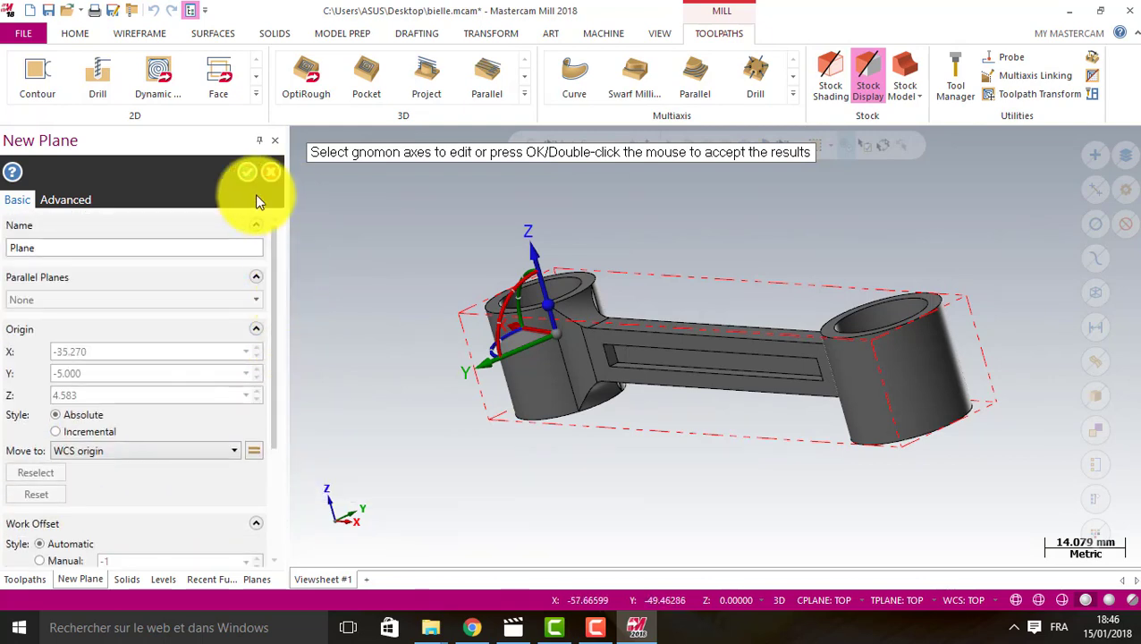
pyautogui.click(247, 172)
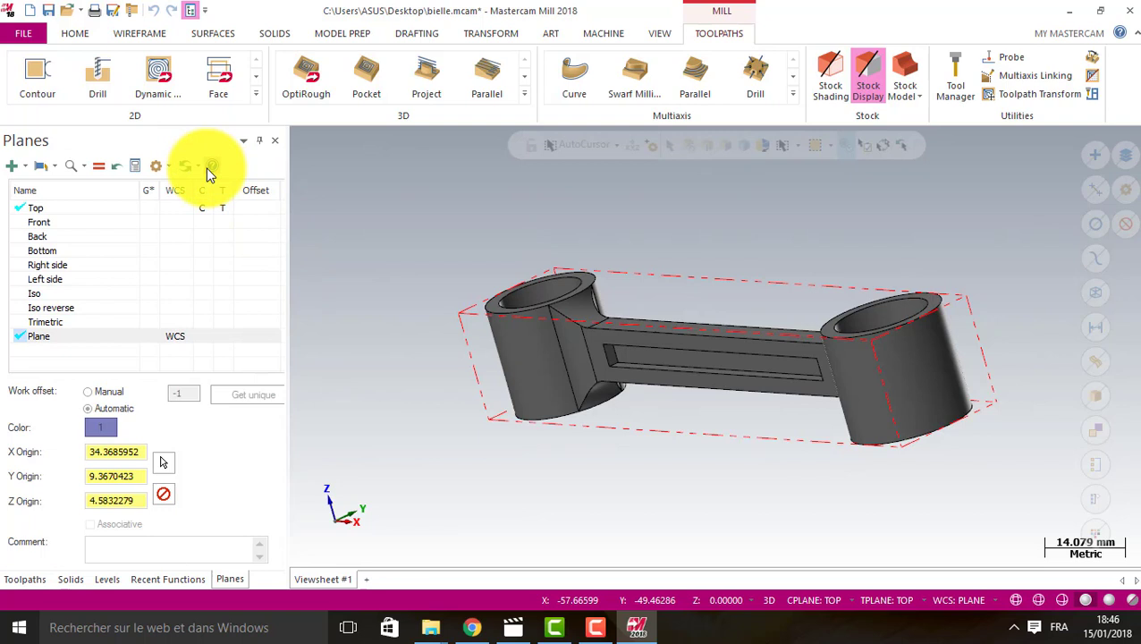
# Step: Mark Plane as construction and tool plane, check its location on the part, and return to Toolpaths
pyautogui.click(203, 336)
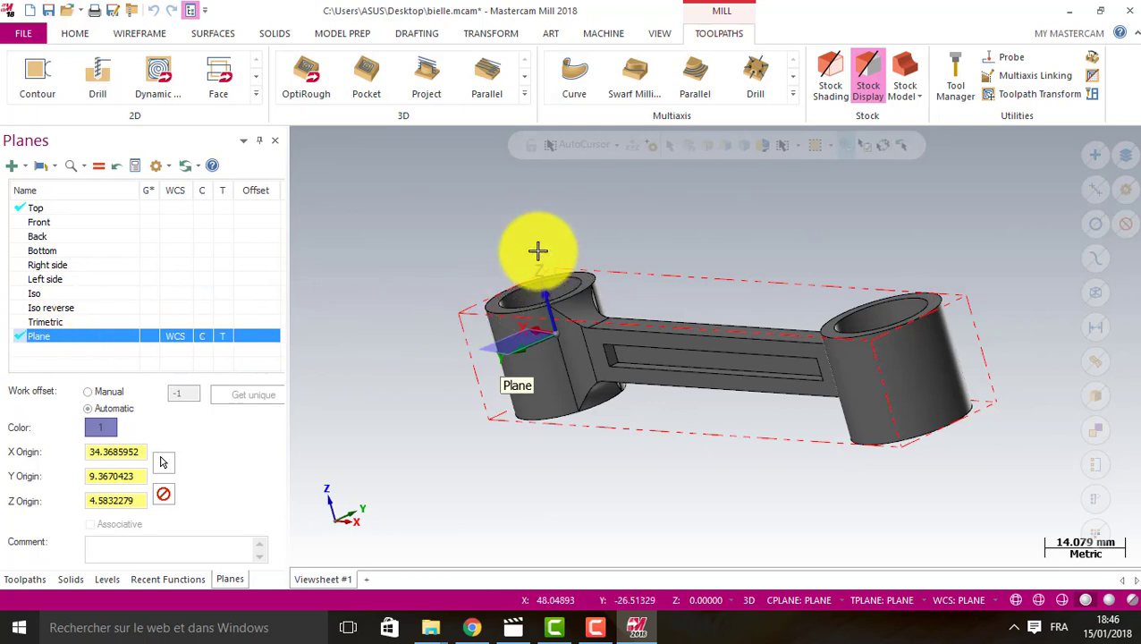
pyautogui.moveTo(438, 263); pyautogui.dragTo(234, 321, button='middle')
pyautogui.click(84, 335)
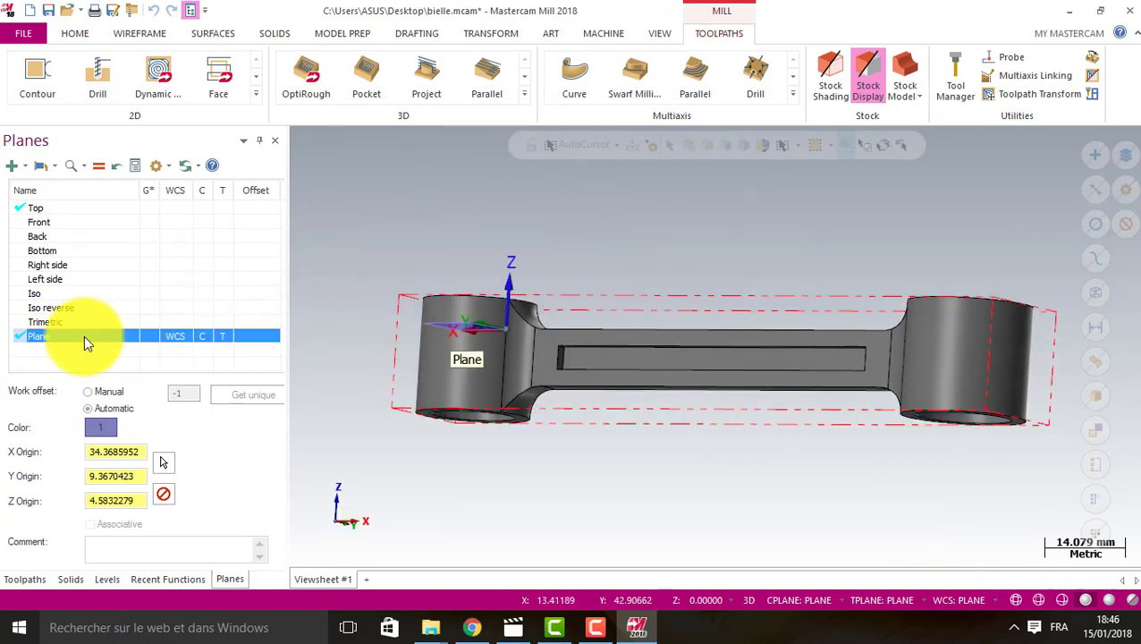
pyautogui.moveTo(489, 267); pyautogui.dragTo(483, 313, button='middle')
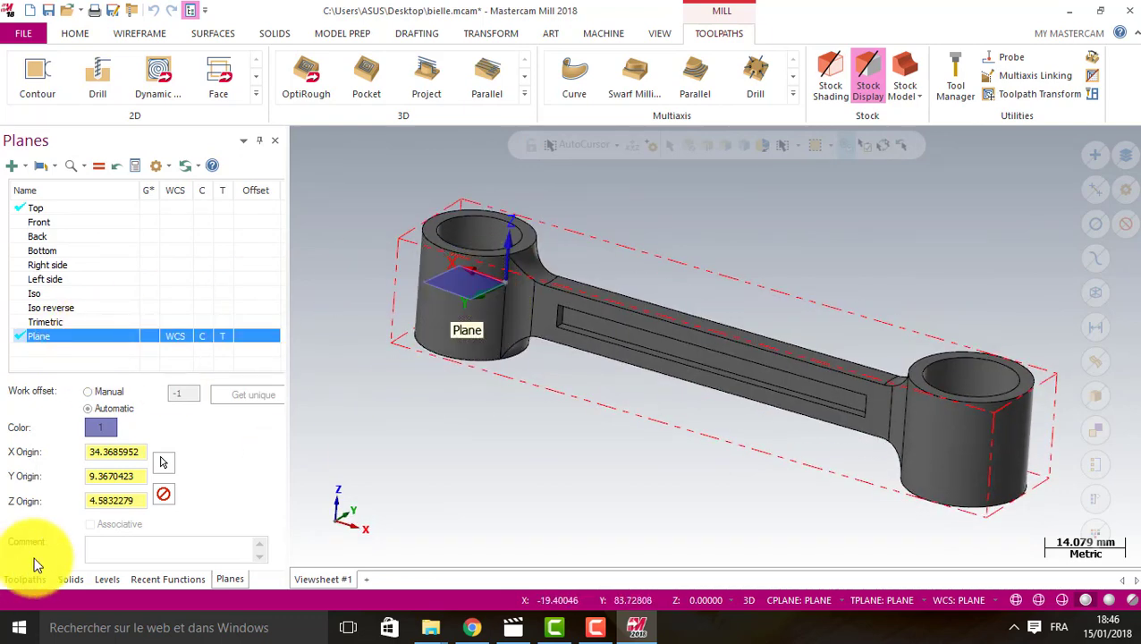
pyautogui.click(24, 581)
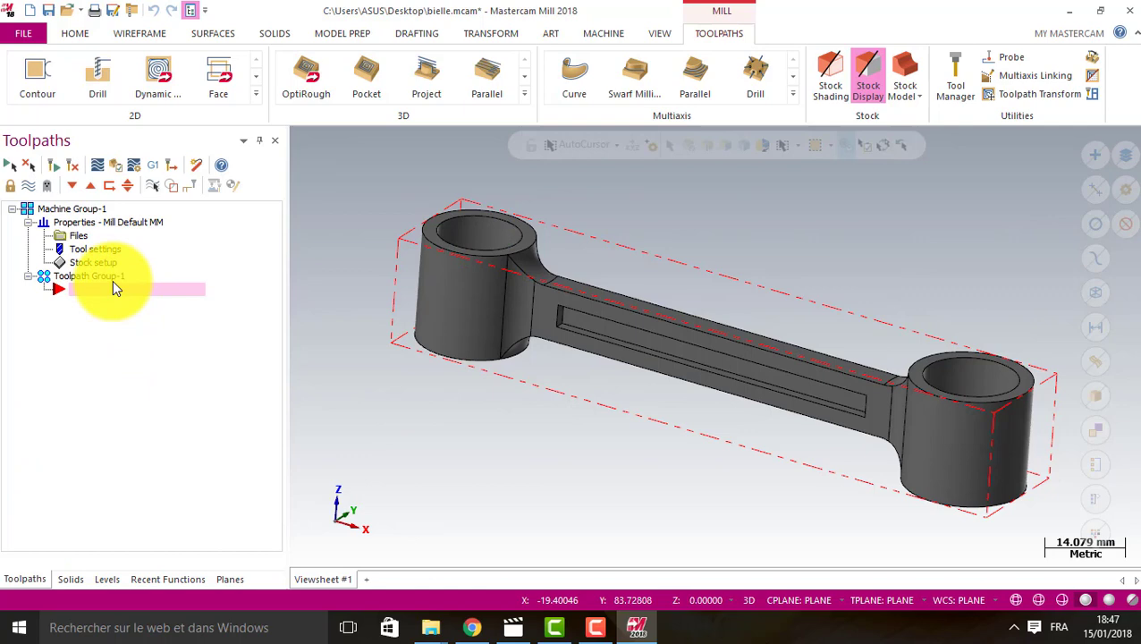
pyautogui.click(230, 579)
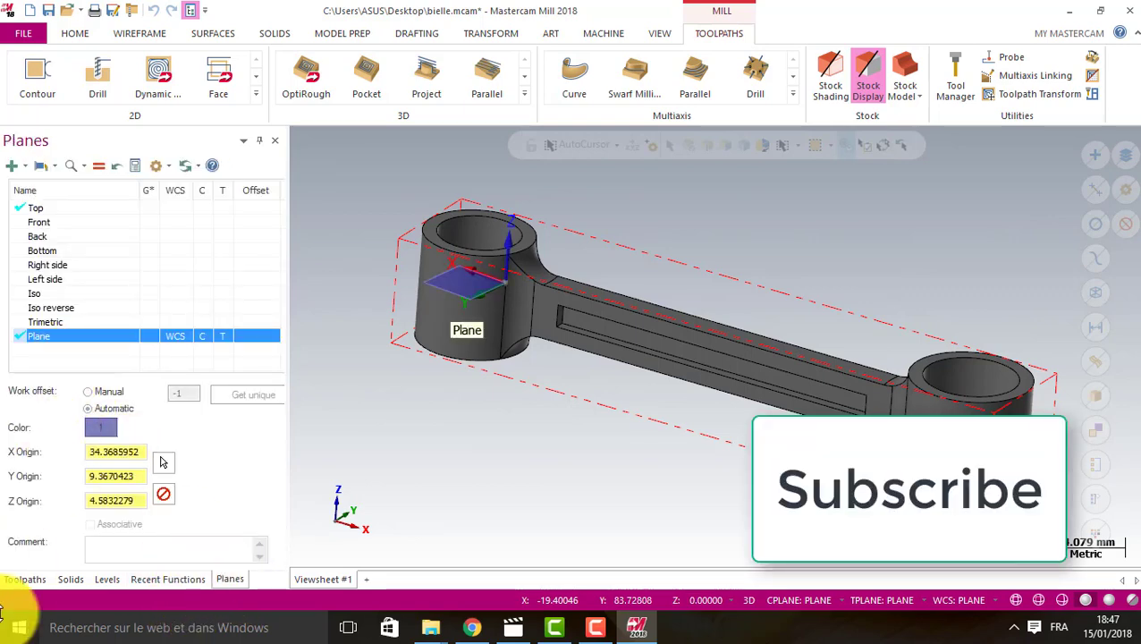
pyautogui.click(21, 583)
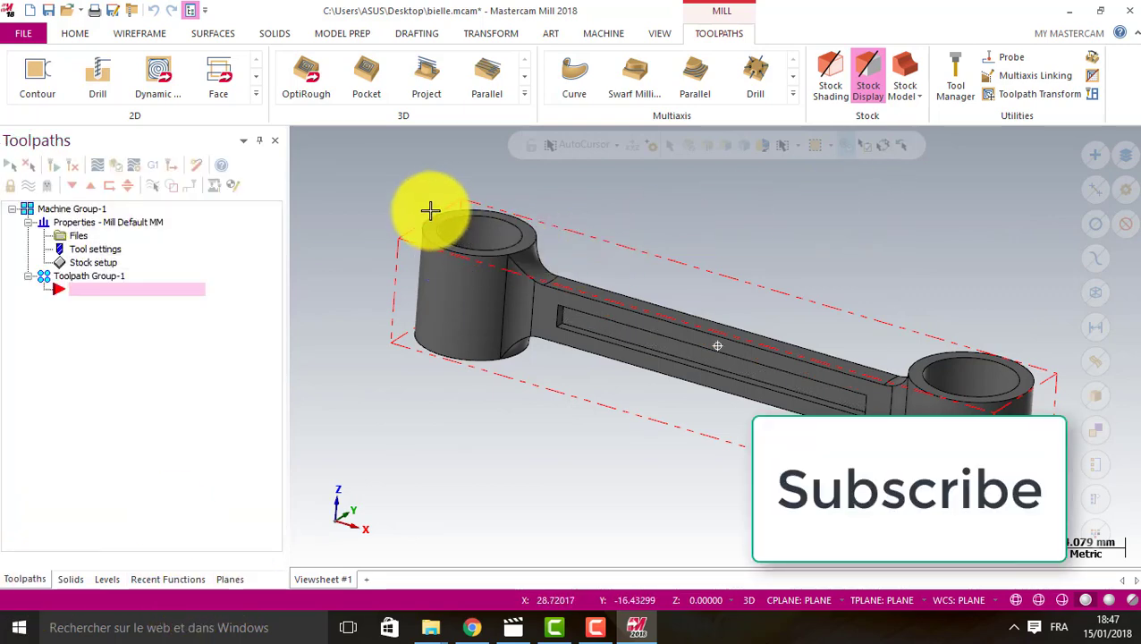
pyautogui.moveTo(431, 211); pyautogui.dragTo(604, 412, button='middle')
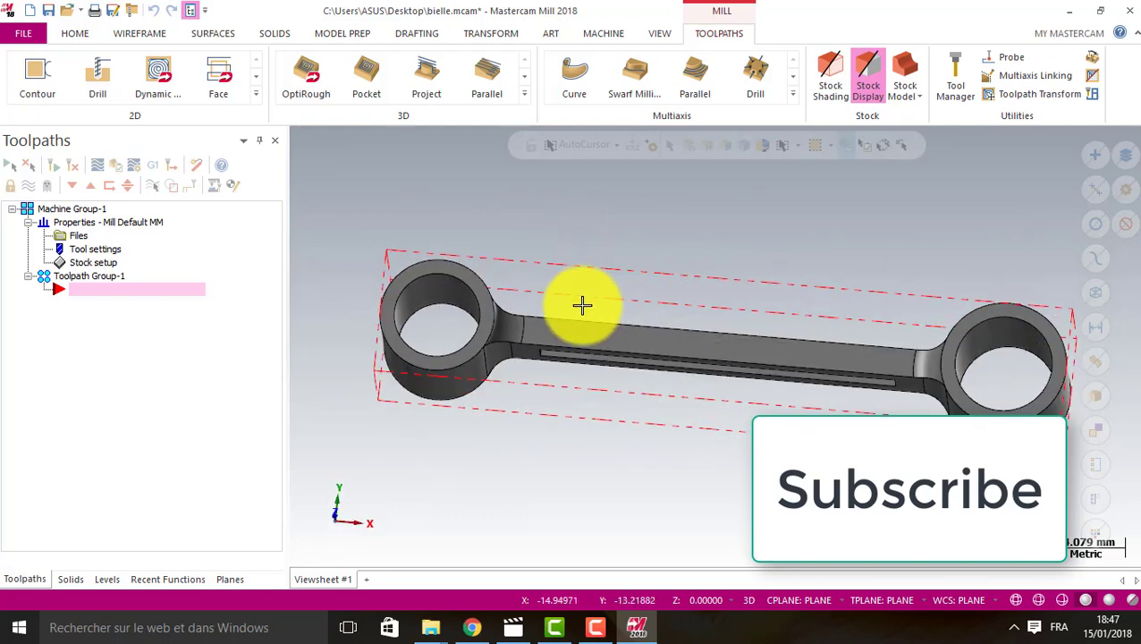